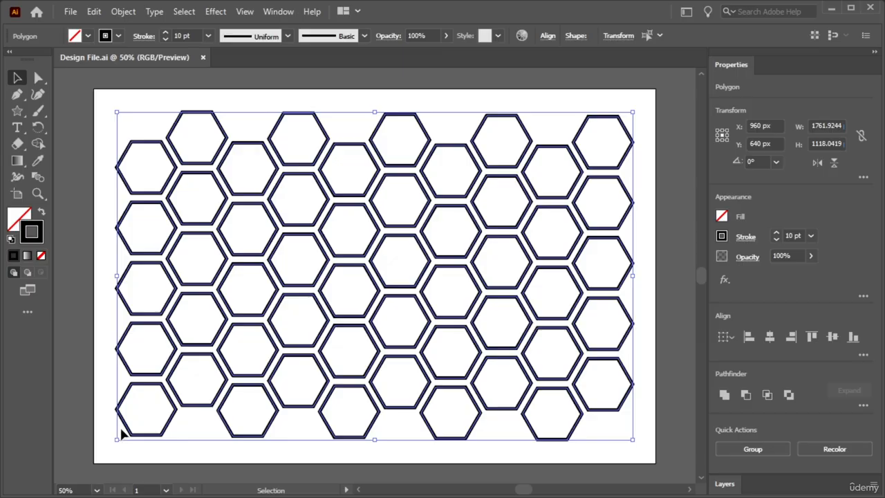
- Delete the whole selected honeycomb of hexagons to clear the artboard
{"action": "key", "text": "Delete"}
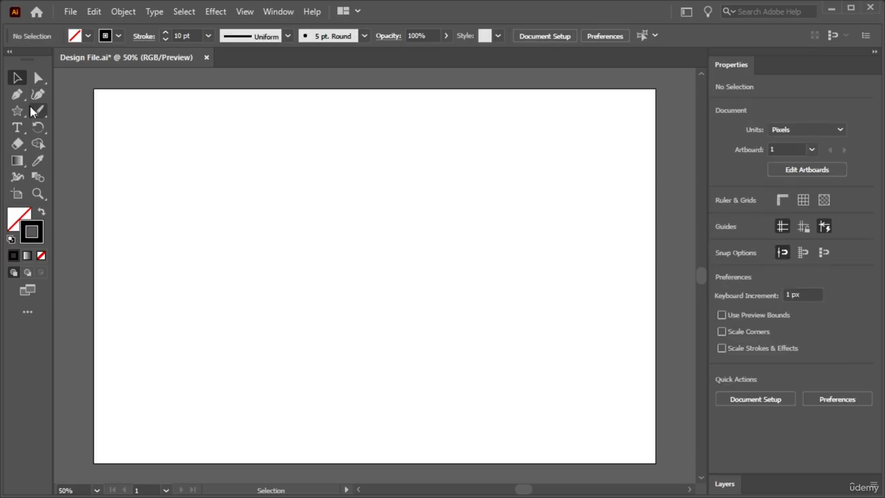
{"action": "left_click", "coordinate": [10, 54]}
{"action": "left_click", "coordinate": [10, 54]}
{"action": "left_click", "coordinate": [10, 54]}
{"action": "left_click", "coordinate": [10, 54]}
{"action": "left_click", "coordinate": [18, 112]}
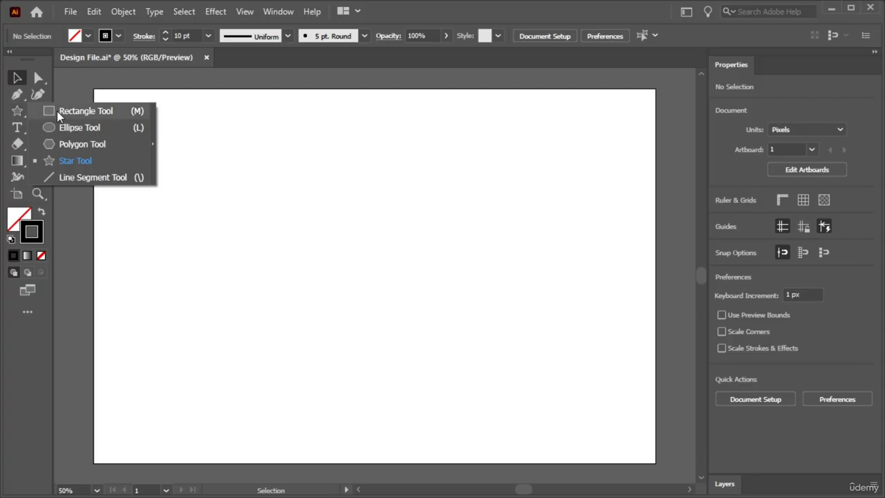
{"action": "left_click", "coordinate": [66, 112]}
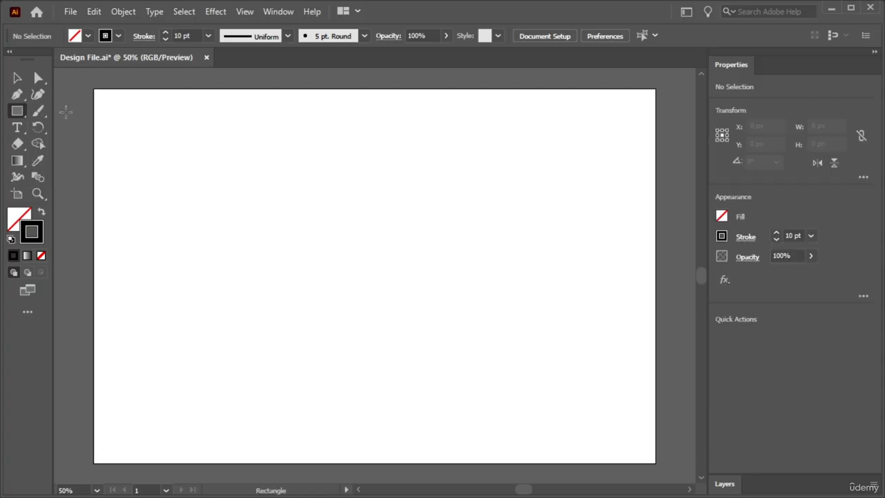
{"action": "left_click", "coordinate": [18, 111]}
{"action": "left_click", "coordinate": [17, 128]}
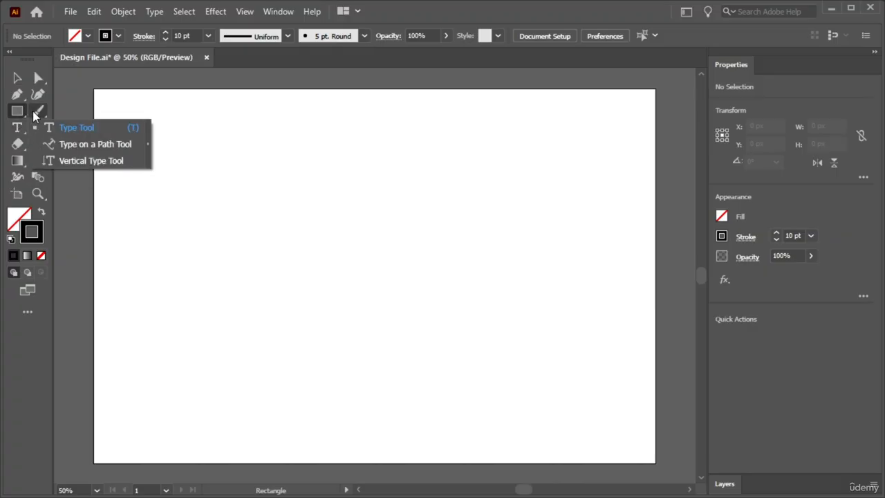
{"action": "left_click", "coordinate": [33, 110]}
{"action": "left_click", "coordinate": [36, 81]}
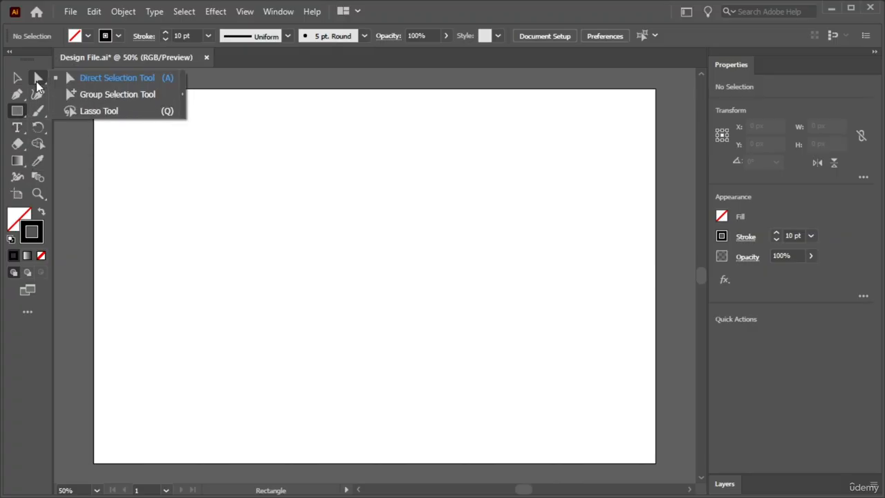
- Draw an upright six-sided polygon about 274 × 237 px near the artboard's upper-left corner with the Polygon tool
{"action": "left_click", "coordinate": [15, 112]}
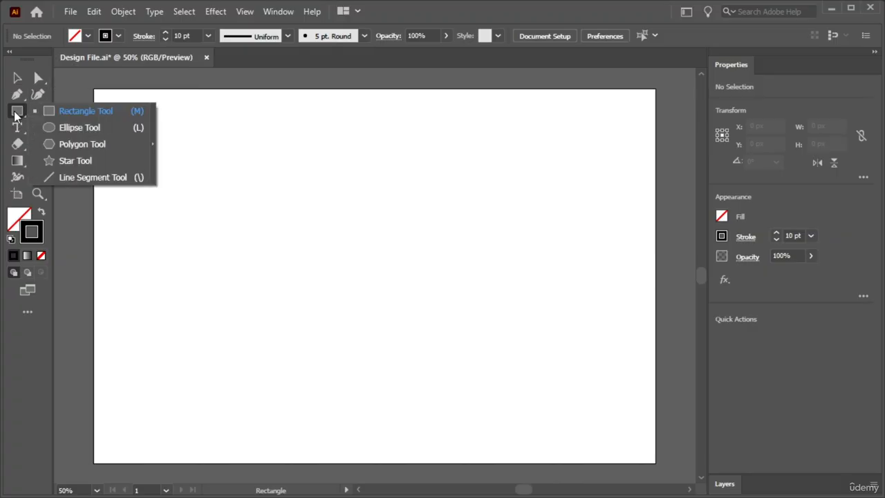
{"action": "left_click", "coordinate": [79, 145]}
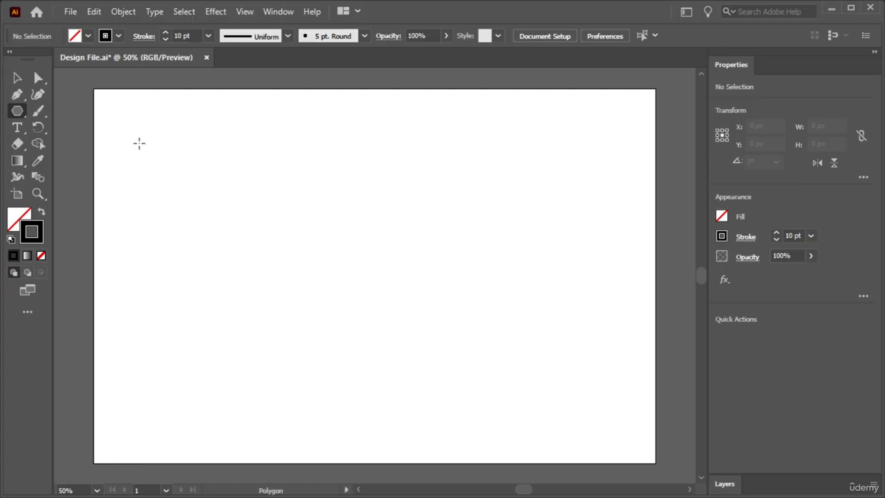
{"action": "left_click_drag", "start_coordinate": [139, 143], "coordinate": [171, 163]}
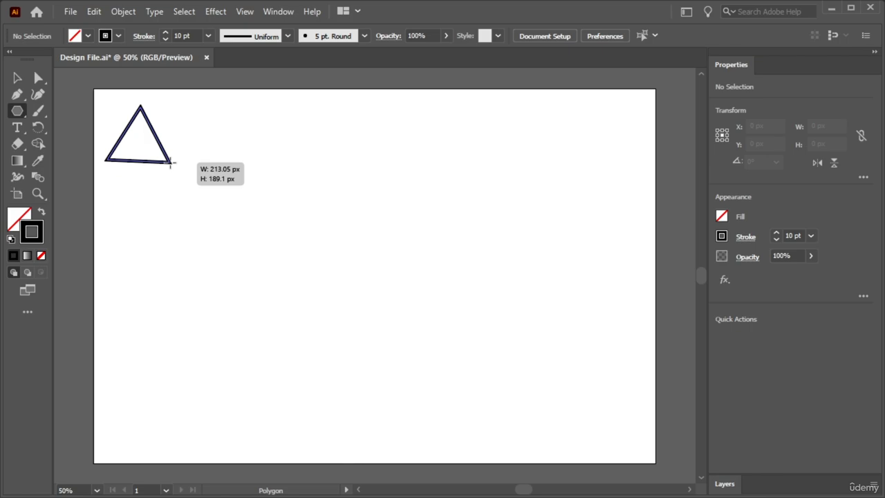
{"action": "left_click_drag", "start_coordinate": [171, 163], "coordinate": [171, 163]}
{"action": "key", "text": "Up"}
{"action": "key", "text": "Up"}
{"action": "key", "text": "Up"}
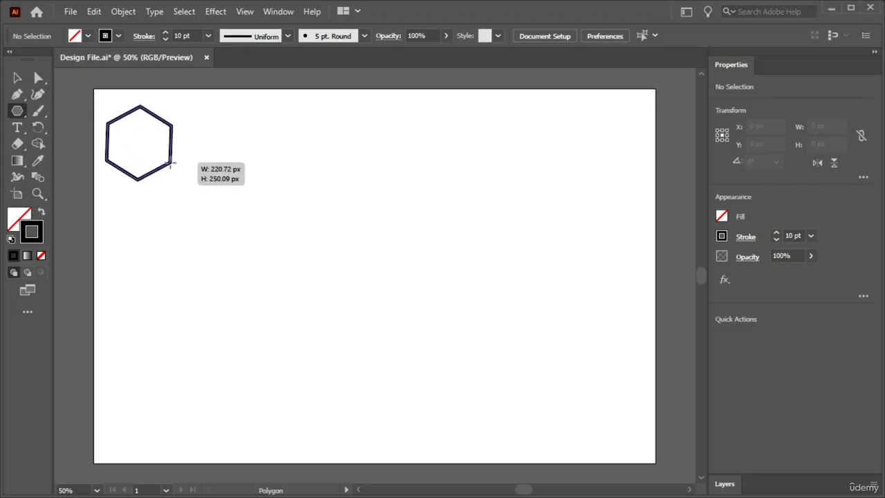
{"action": "left_click_drag", "start_coordinate": [170, 163], "coordinate": [171, 166]}
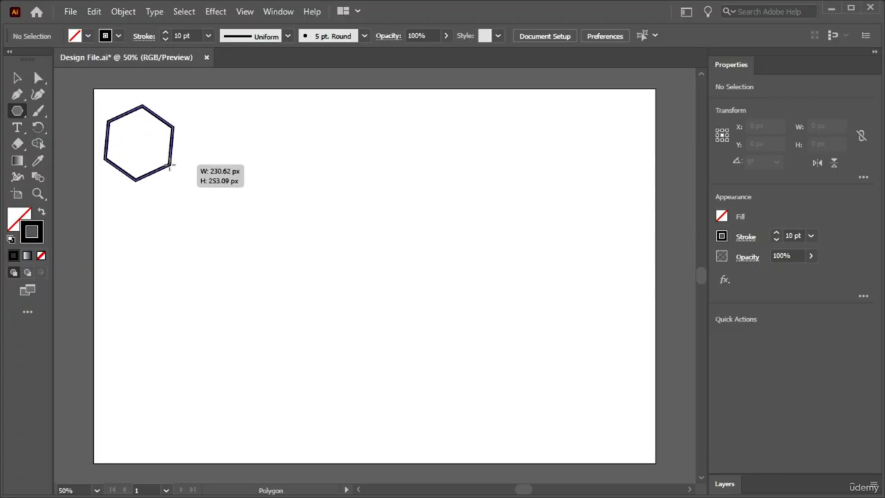
{"action": "left_click_drag", "start_coordinate": [171, 164], "coordinate": [170, 166]}
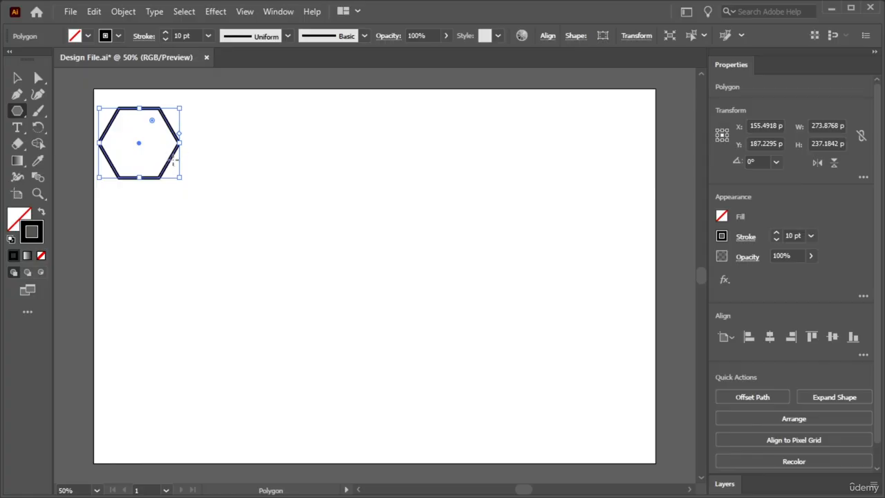
- Draw a second, freely rotated hexagon overlapping the first with the Polygon tool, and undo it
{"action": "left_click_drag", "start_coordinate": [170, 158], "coordinate": [209, 186]}
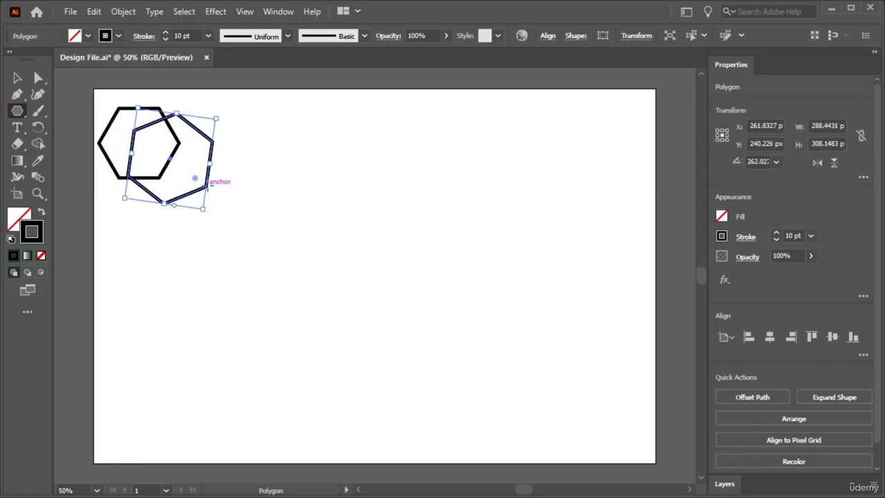
{"action": "key", "text": "ctrl"}
{"action": "key", "text": "ctrl+z"}
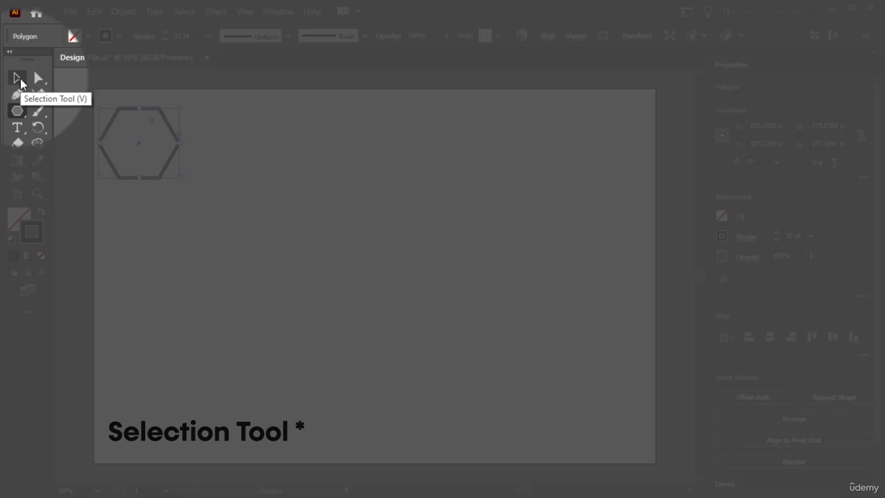
- Move the hexagon with the Selection tool to about X 171 px, Y 171 px near the artboard's upper-left corner
{"action": "left_click", "coordinate": [20, 80]}
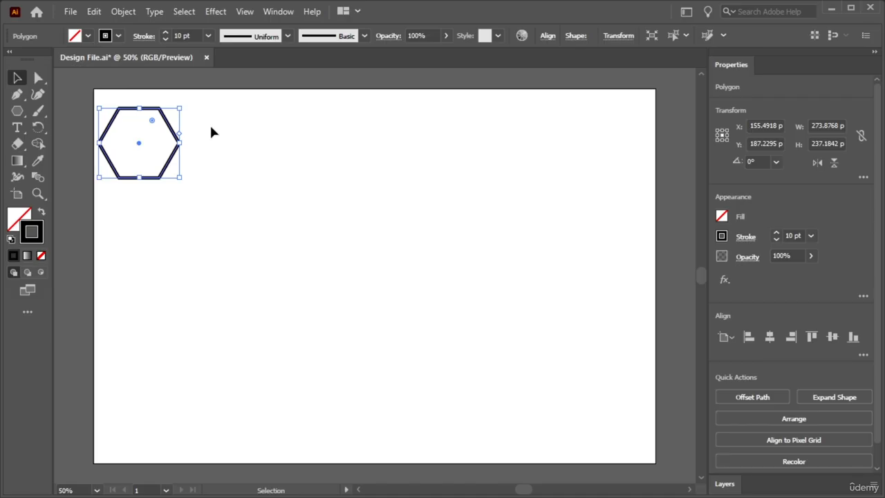
{"action": "left_click", "coordinate": [40, 78]}
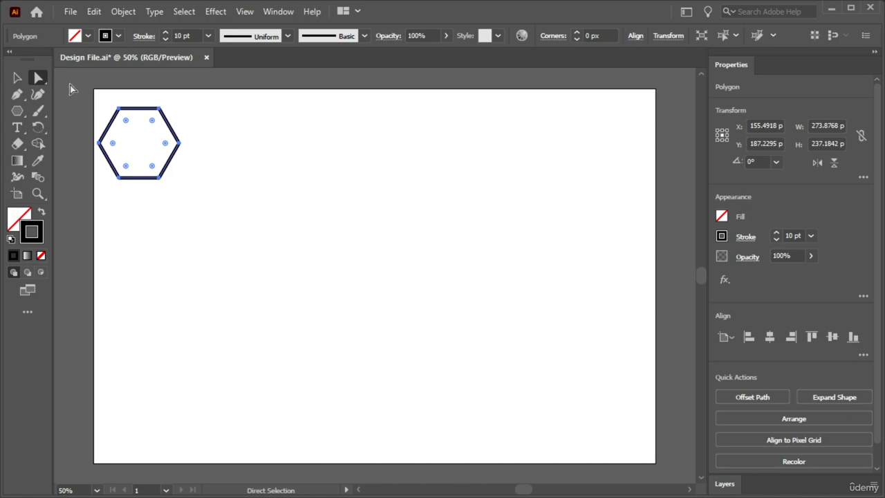
{"action": "left_click", "coordinate": [17, 78]}
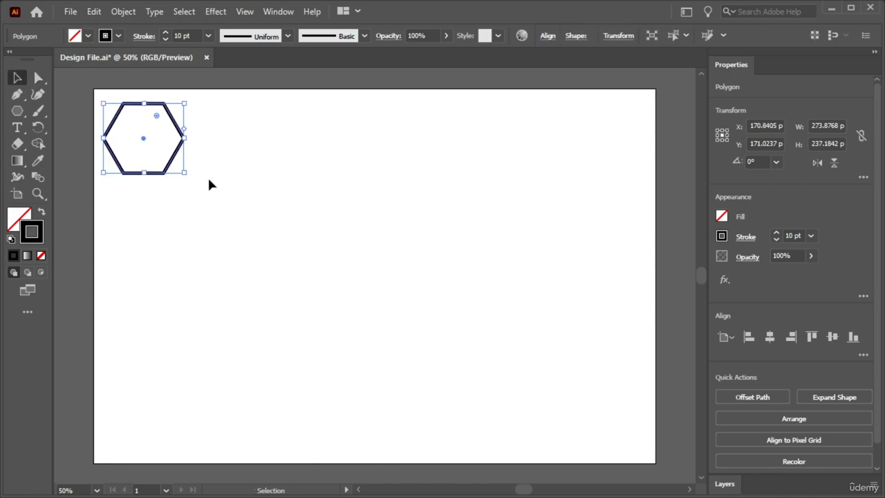
- Try moving the hexagon horizontally to about X 369 px, and undo the move
{"action": "left_click_drag", "start_coordinate": [175, 159], "coordinate": [233, 157]}
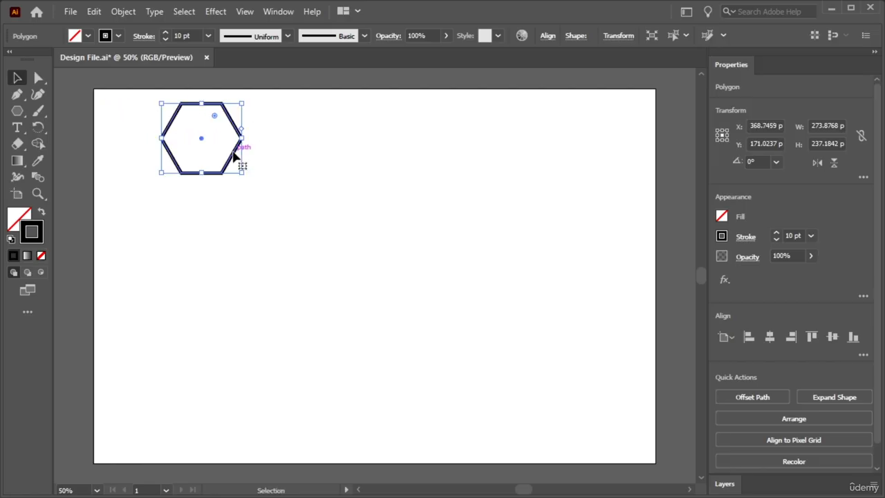
{"action": "key", "text": "a"}
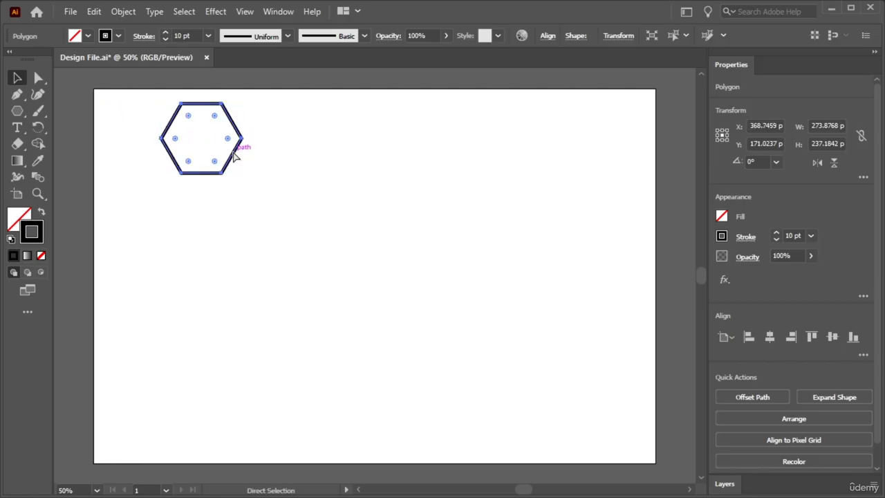
{"action": "key", "text": "ctrl+z"}
{"action": "key", "text": "v"}
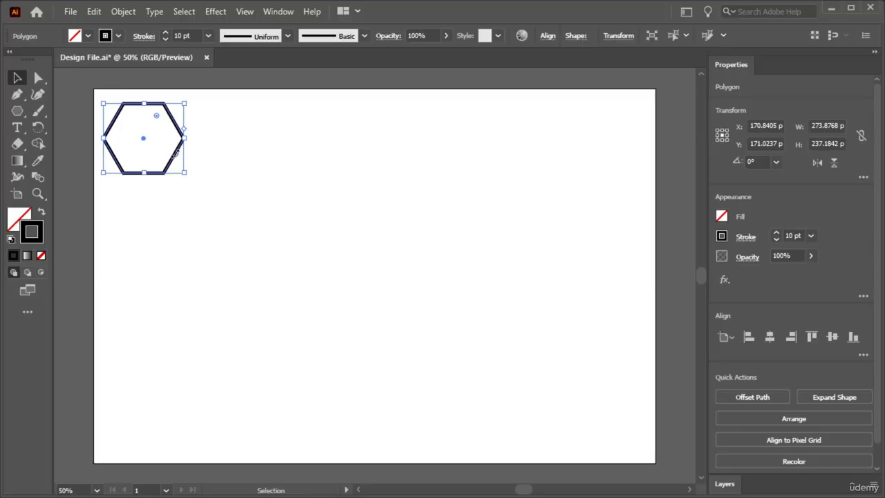
- Try moving the hexagon diagonally to about X 803 px, Y 326 px, and undo the move
{"action": "left_click_drag", "start_coordinate": [176, 159], "coordinate": [360, 203]}
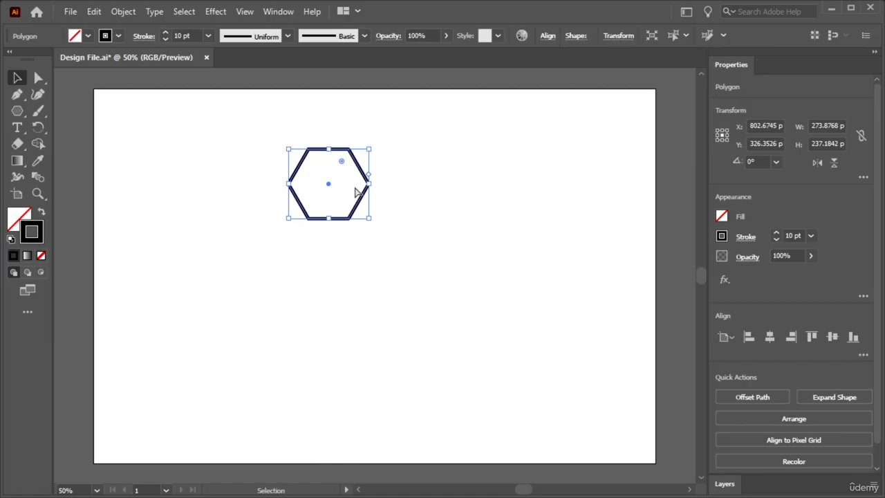
{"action": "key", "text": "a"}
{"action": "key", "text": "ctrl+z"}
{"action": "key", "text": "v"}
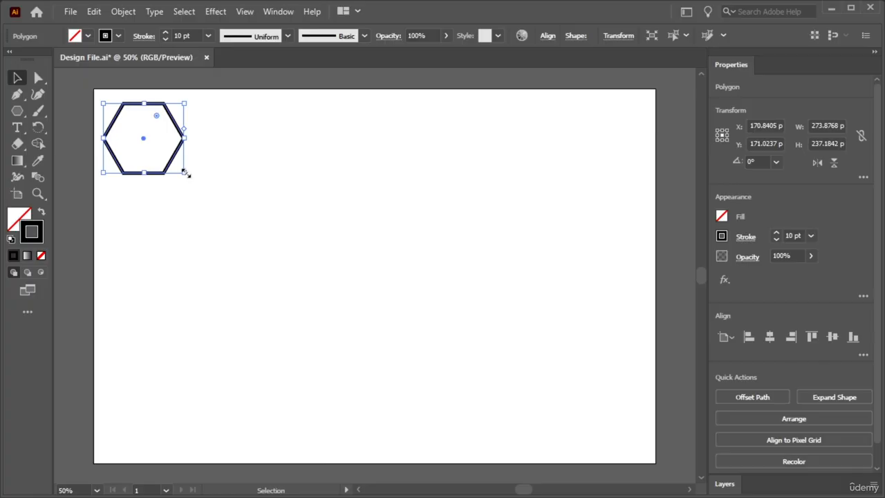
- Try stretching the hexagon freely to about 433 × 409 px and nudging it sideways, undoing both changes
{"action": "left_click_drag", "start_coordinate": [184, 172], "coordinate": [232, 224]}
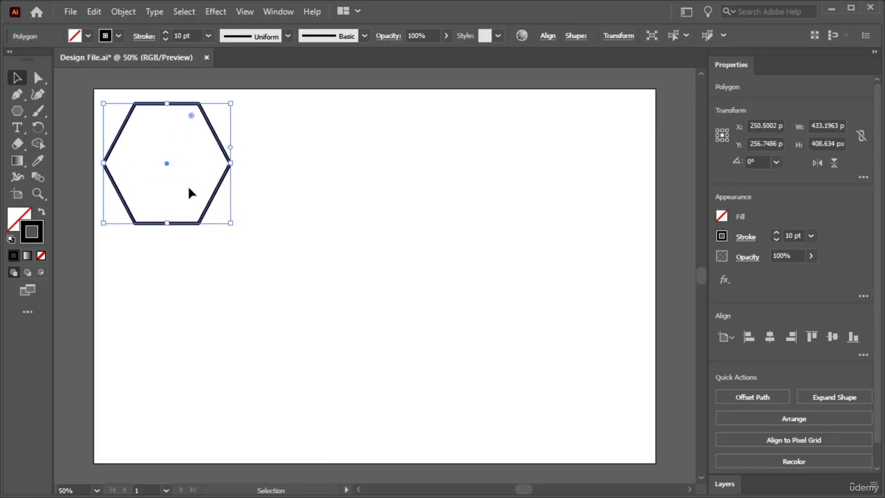
{"action": "key", "text": "ctrl+z"}
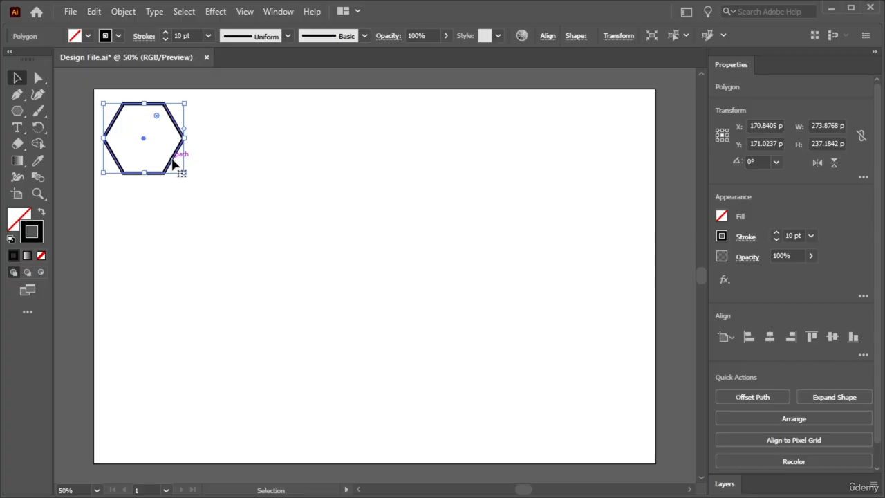
{"action": "left_click_drag", "start_coordinate": [173, 164], "coordinate": [192, 165]}
{"action": "key", "text": "ctrl+z"}
- Scale the hexagon down proportionally to about 202 × 175 px, keeping its upper-left corner in place
{"action": "left_click_drag", "start_coordinate": [184, 175], "coordinate": [164, 158]}
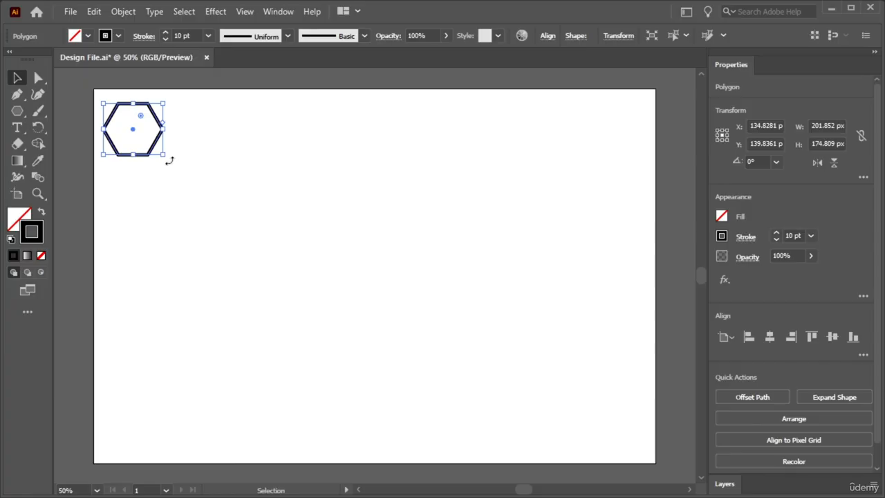
- Try rotating the hexagon by about 47.5°, and undo the rotation
{"action": "left_click_drag", "start_coordinate": [169, 160], "coordinate": [186, 123]}
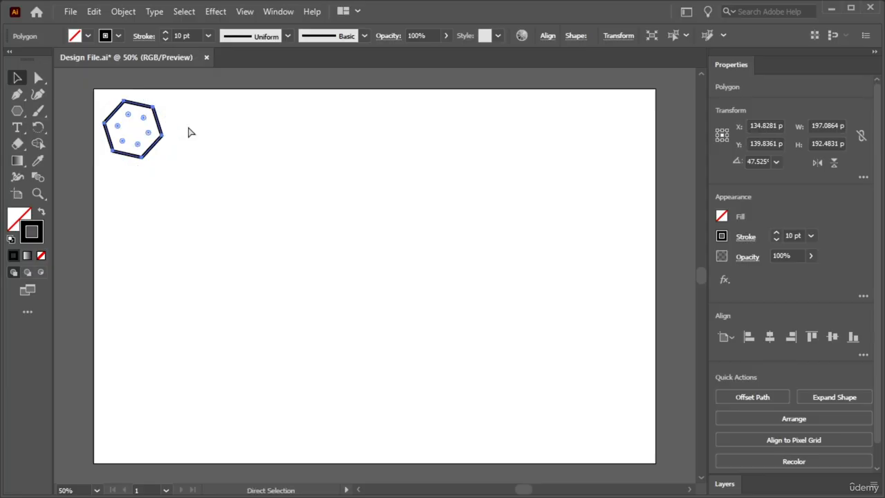
{"action": "key", "text": "ctrl+z"}
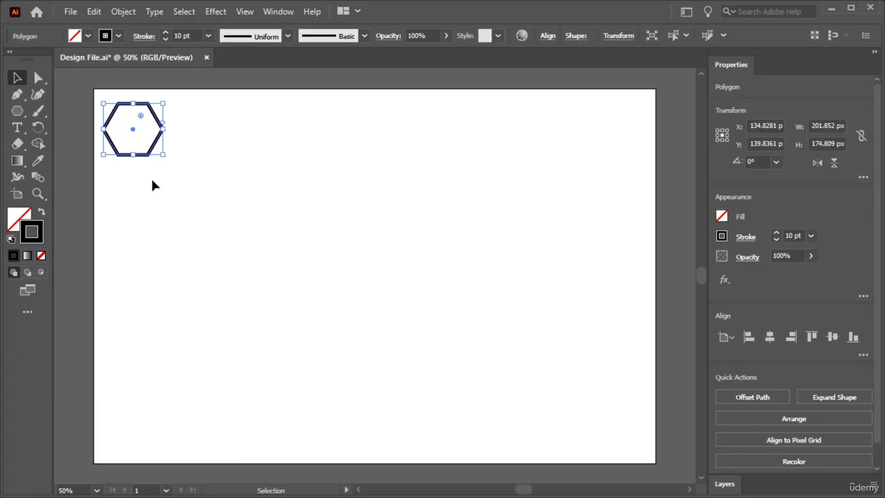
- Draw two more hexagons in a column below the first with the Polygon tool, about 206 × 178 px and 196 × 169 px
{"action": "left_click", "coordinate": [18, 114]}
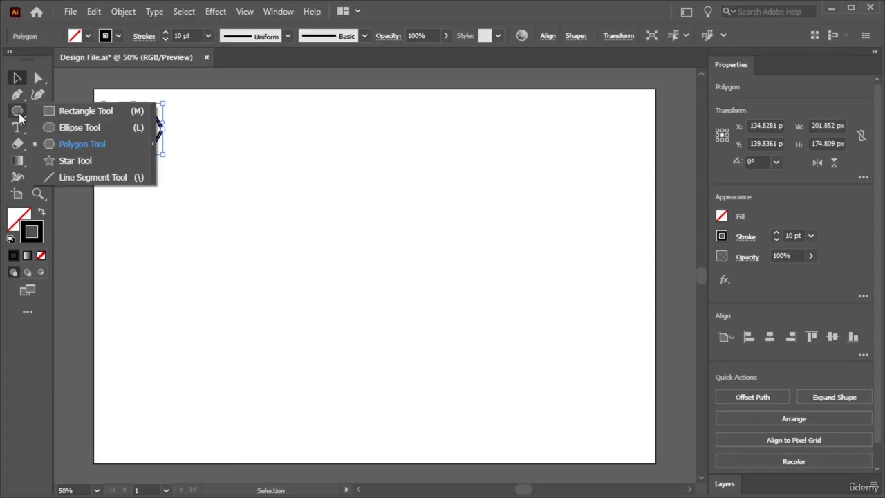
{"action": "left_click", "coordinate": [77, 144]}
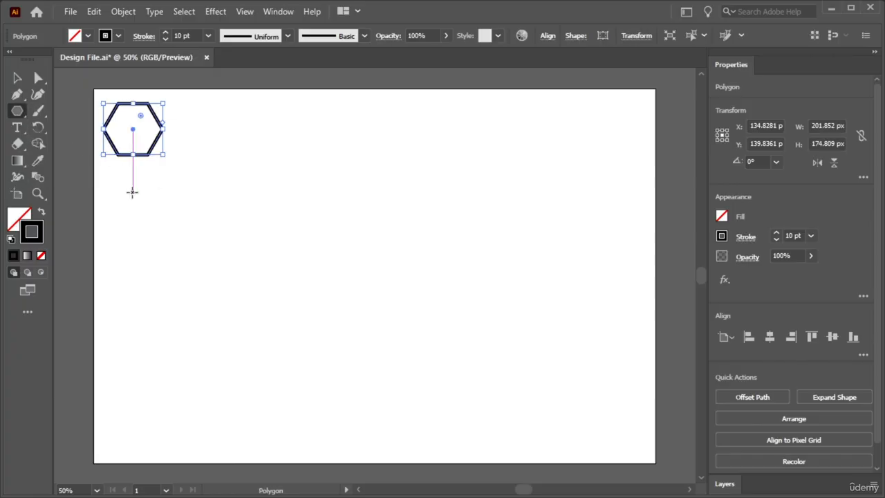
{"action": "left_click_drag", "start_coordinate": [131, 192], "coordinate": [158, 212]}
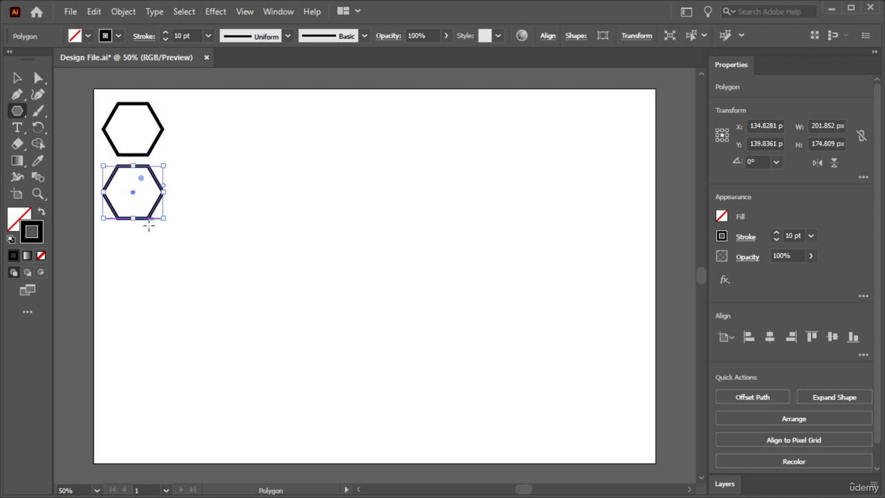
{"action": "left_click_drag", "start_coordinate": [132, 244], "coordinate": [155, 261]}
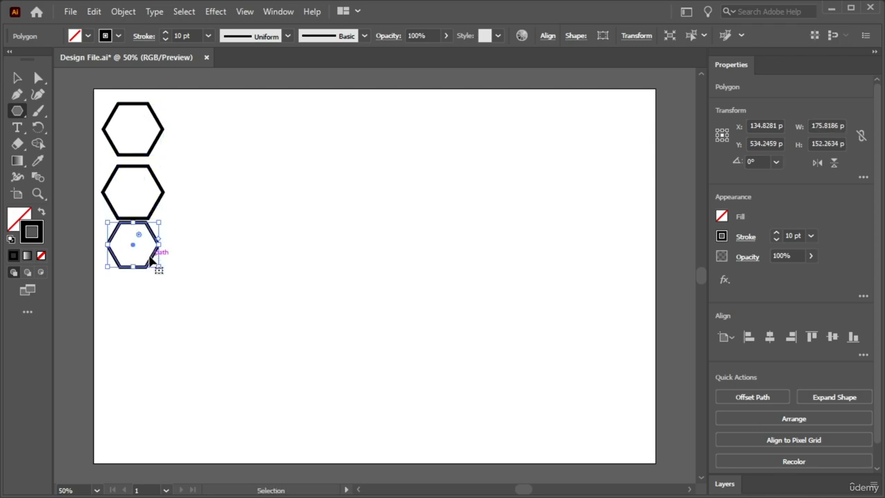
{"action": "key", "text": "ctrl+z"}
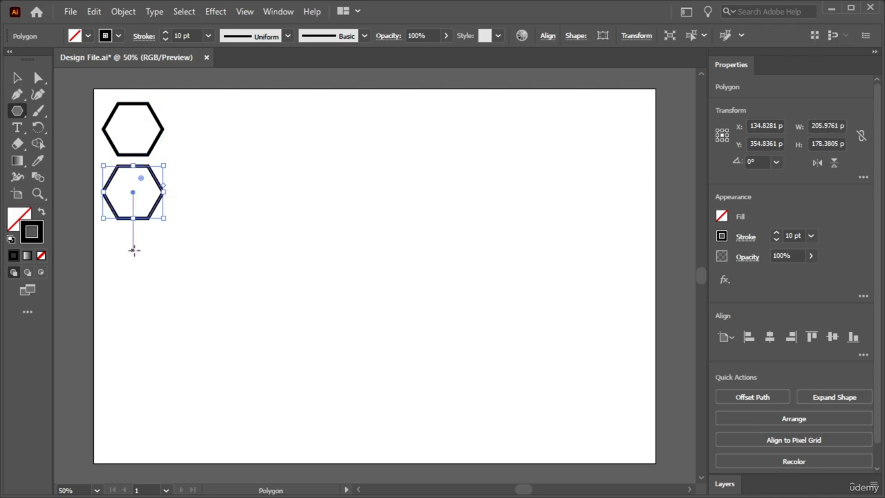
{"action": "left_click_drag", "start_coordinate": [133, 249], "coordinate": [163, 276]}
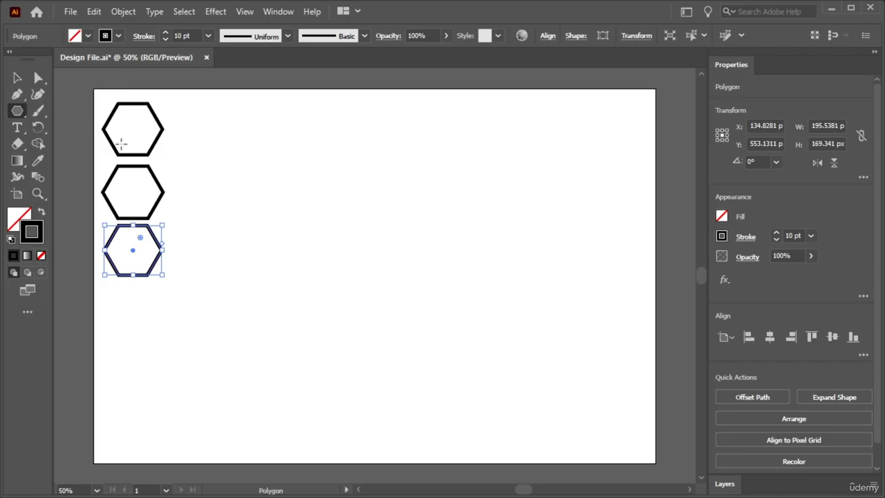
- Select the two lower hexagons together and delete them, leaving only the first one on the artboard
{"action": "key", "text": "v"}
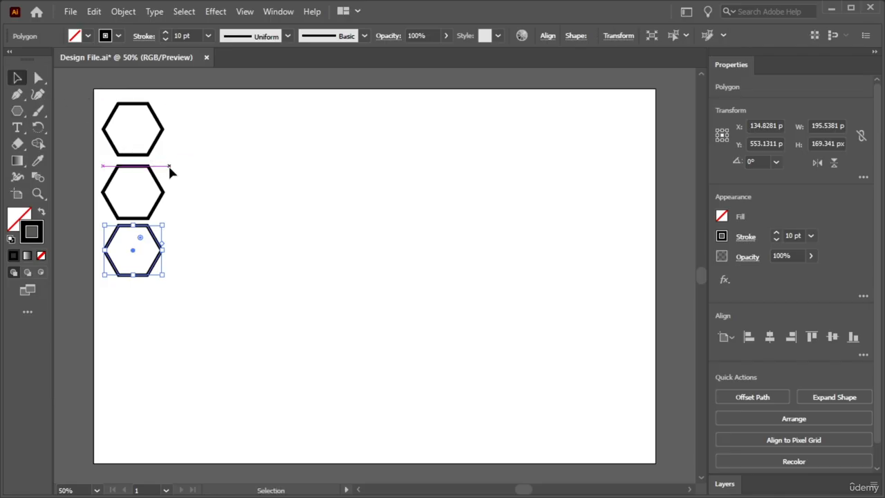
{"action": "left_click_drag", "start_coordinate": [185, 170], "coordinate": [101, 262]}
{"action": "key", "text": "Delete"}
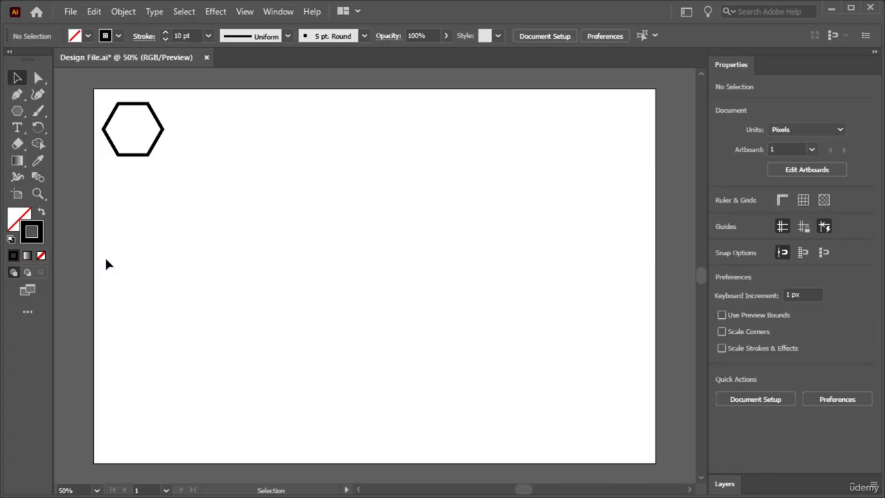
- Duplicate the hexagon straight down at about 223 px intervals until the column holds five hexagons
{"action": "left_click", "coordinate": [159, 140]}
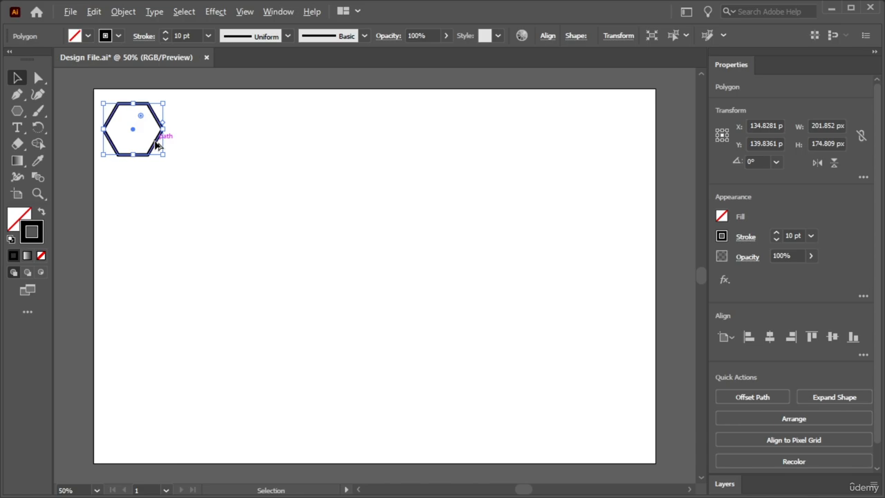
{"action": "left_click_drag", "start_coordinate": [156, 144], "coordinate": [157, 207]}
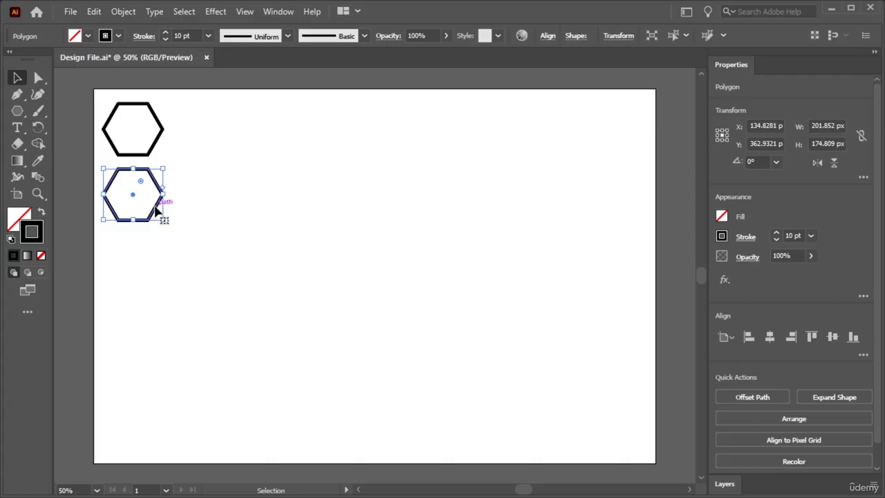
{"action": "left_click_drag", "start_coordinate": [156, 211], "coordinate": [158, 345]}
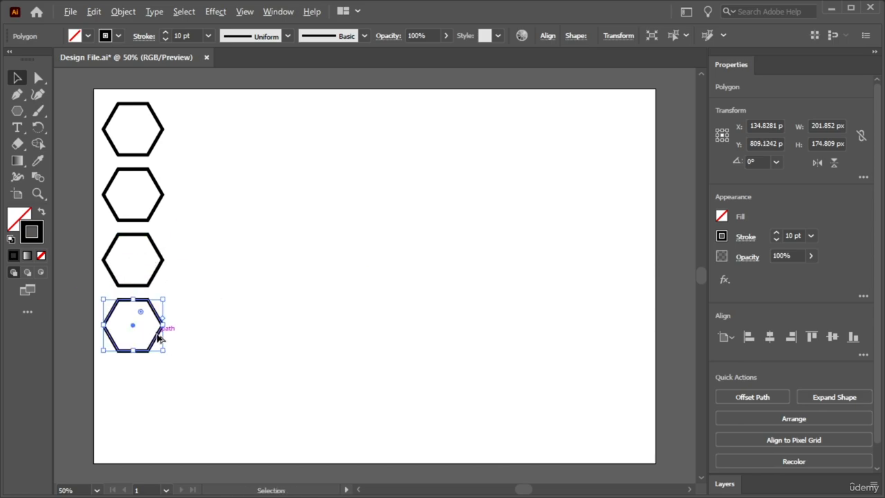
{"action": "left_click", "coordinate": [155, 354]}
{"action": "left_click", "coordinate": [162, 346]}
{"action": "left_click_drag", "start_coordinate": [161, 344], "coordinate": [165, 406]}
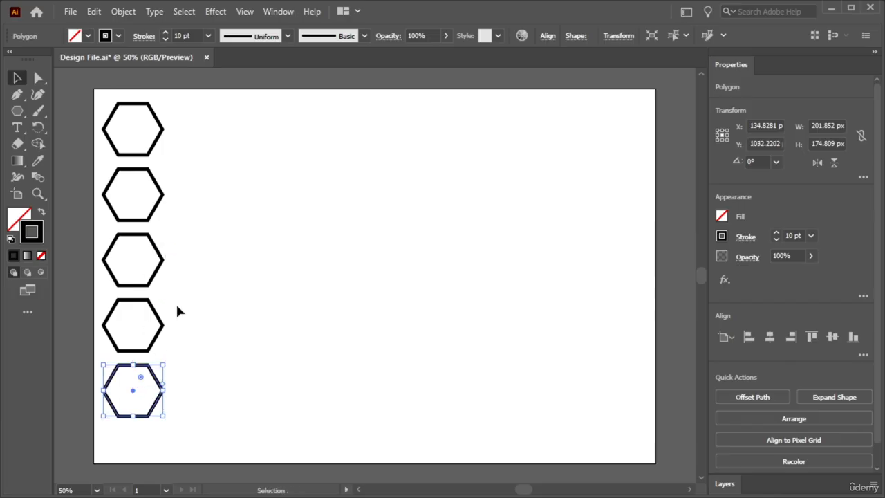
- Delete the four copies below the first hexagon
{"action": "left_click", "coordinate": [176, 311]}
{"action": "left_click_drag", "start_coordinate": [205, 199], "coordinate": [87, 417]}
{"action": "key", "text": "Delete"}
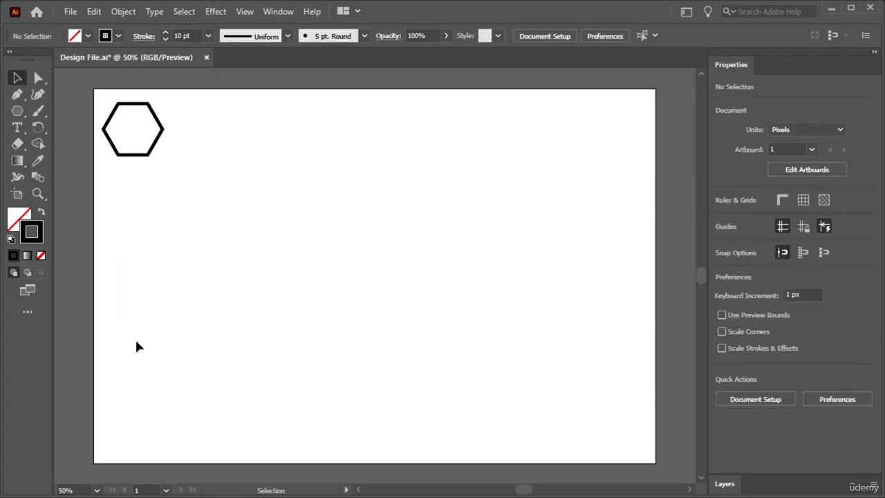
- Copy the hexagon about 205 px straight down and repeat that transformation four times to form a column of six
{"action": "left_click", "coordinate": [158, 139]}
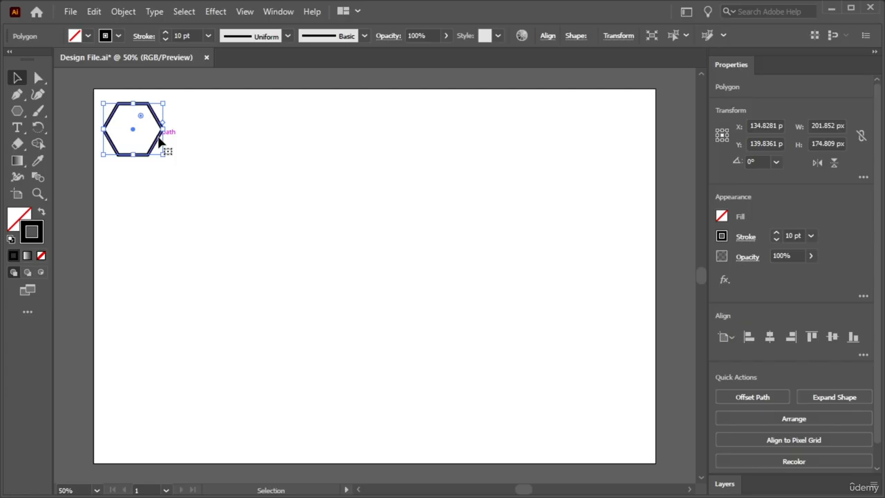
{"action": "left_click_drag", "start_coordinate": [158, 139], "coordinate": [162, 202]}
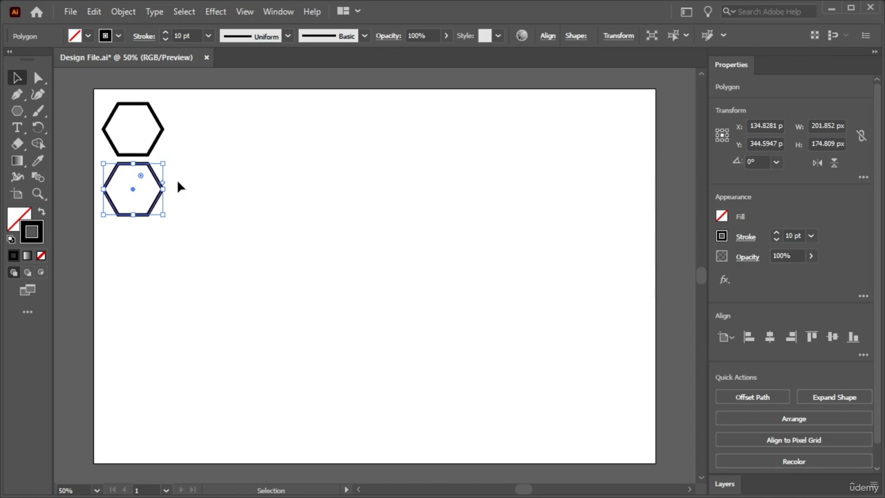
{"action": "key", "text": "a"}
{"action": "key", "text": "ctrl+d"}
{"action": "key", "text": "ctrl+d"}
{"action": "key", "text": "ctrl+d"}
{"action": "key", "text": "ctrl+d"}
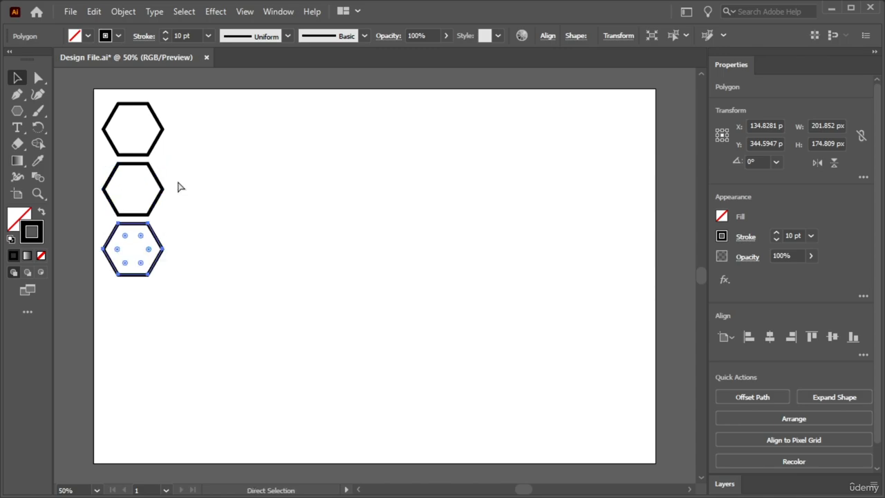
{"action": "key", "text": "v"}
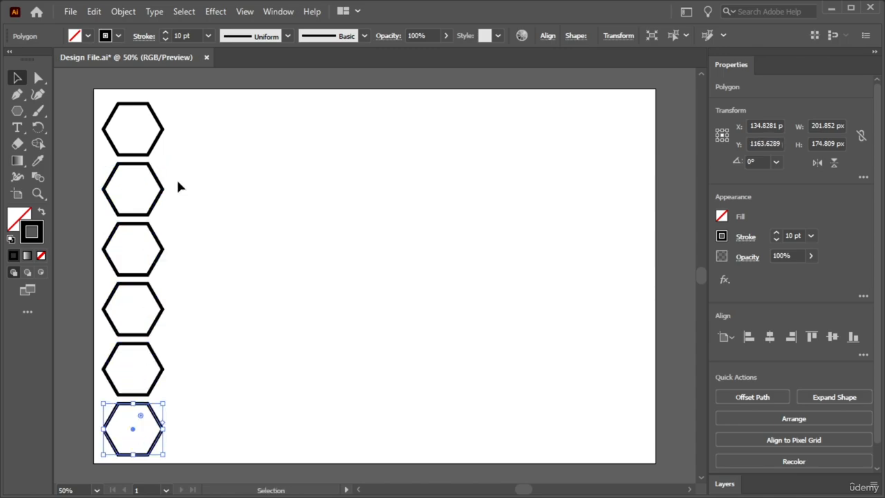
- Undo the repeated copies and the first duplication so that only the original hexagon is left
{"action": "key", "text": "ctrl+z"}
{"action": "key", "text": "ctrl+z"}
{"action": "key", "text": "ctrl+z"}
{"action": "key", "text": "ctrl+z"}
{"action": "key", "text": "ctrl+z"}
{"action": "key", "text": "ctrl+z"}
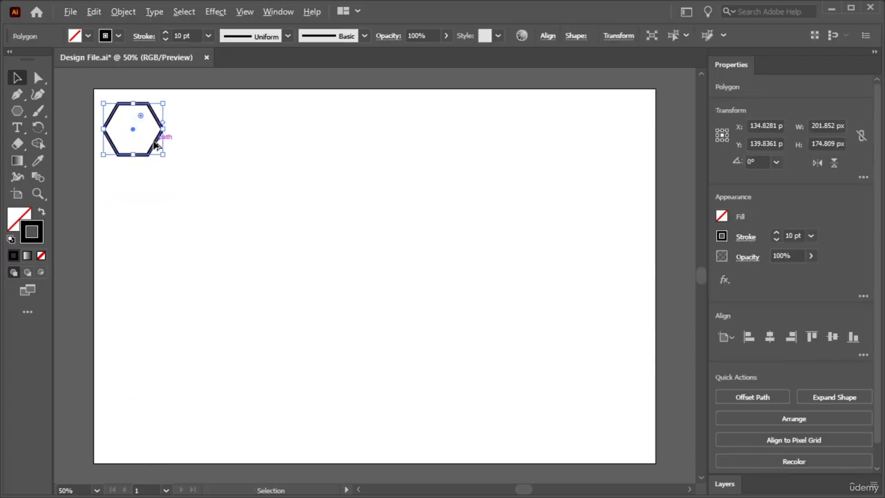
- Copy the hexagon about 214 px straight down and repeat that transformation four times for a column of six
{"action": "left_click_drag", "start_coordinate": [159, 135], "coordinate": [159, 209]}
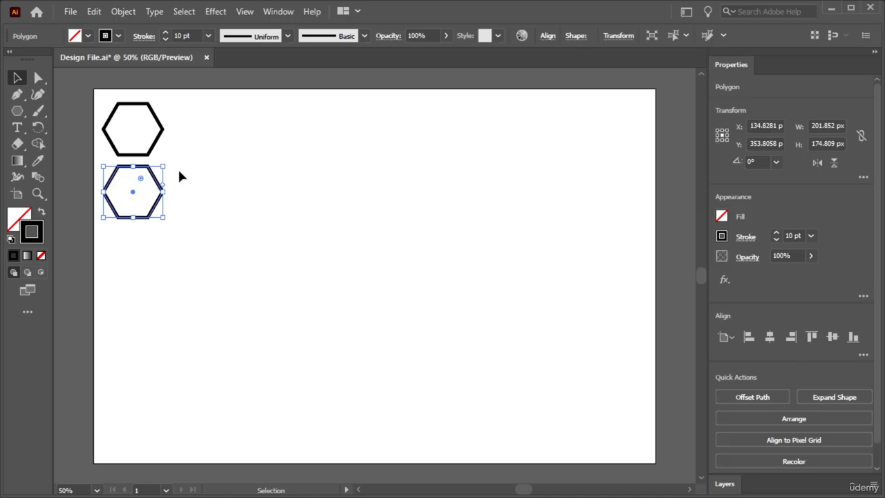
{"action": "key", "text": "ctrl+d"}
{"action": "key", "text": "ctrl+d"}
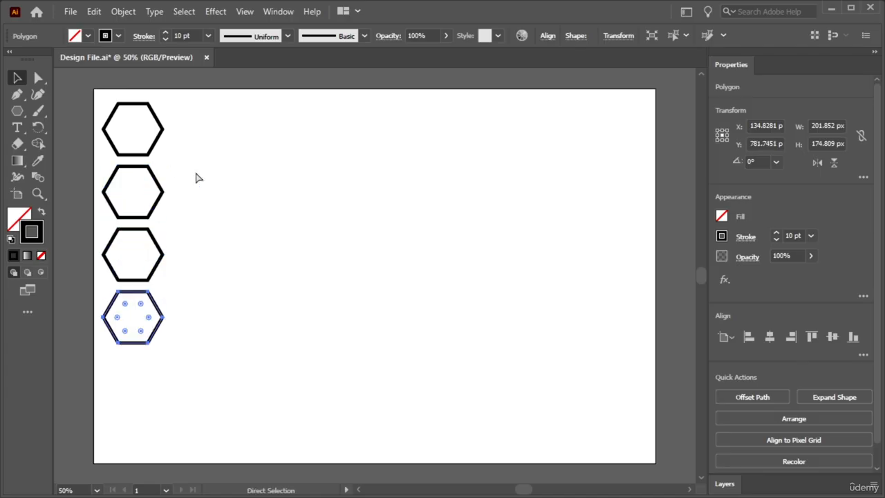
{"action": "key", "text": "ctrl+d"}
{"action": "key", "text": "ctrl+d"}
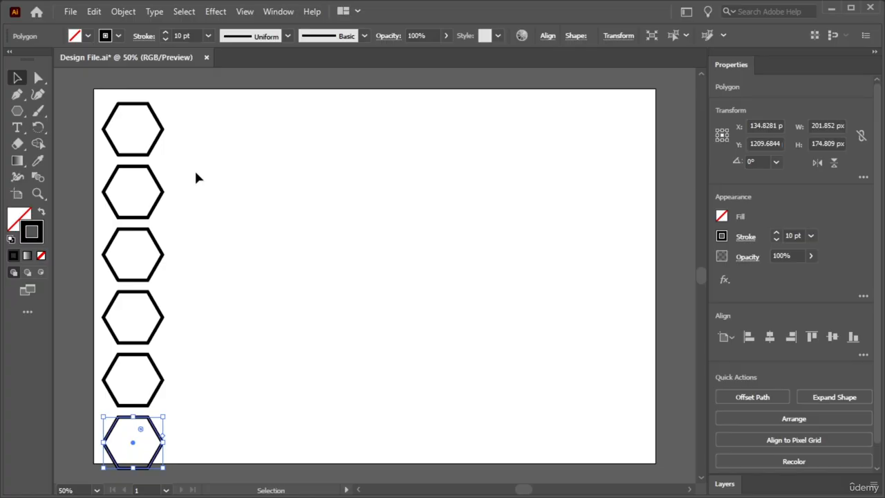
- Scale the whole column down to about 190 × 1172 px and place a copy up and to its right so the hexagons interlock
{"action": "left_click_drag", "start_coordinate": [206, 104], "coordinate": [161, 463]}
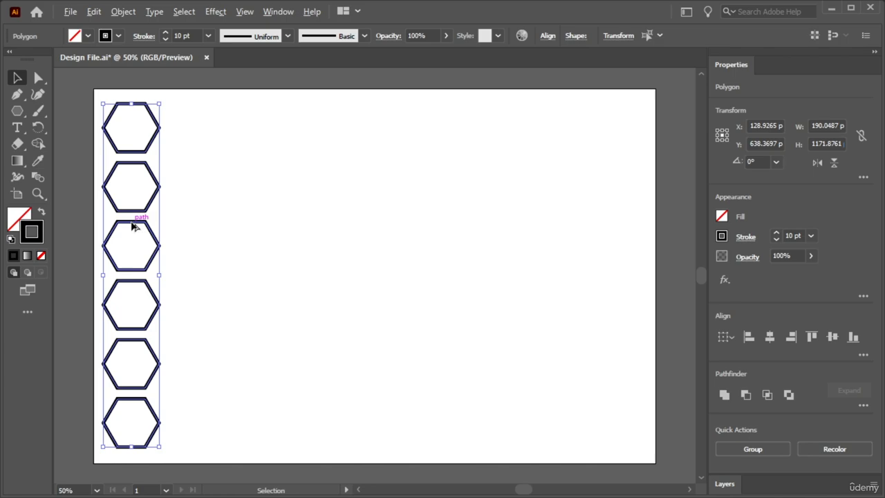
{"action": "left_click_drag", "start_coordinate": [132, 226], "coordinate": [183, 198]}
{"action": "left_click", "coordinate": [248, 178]}
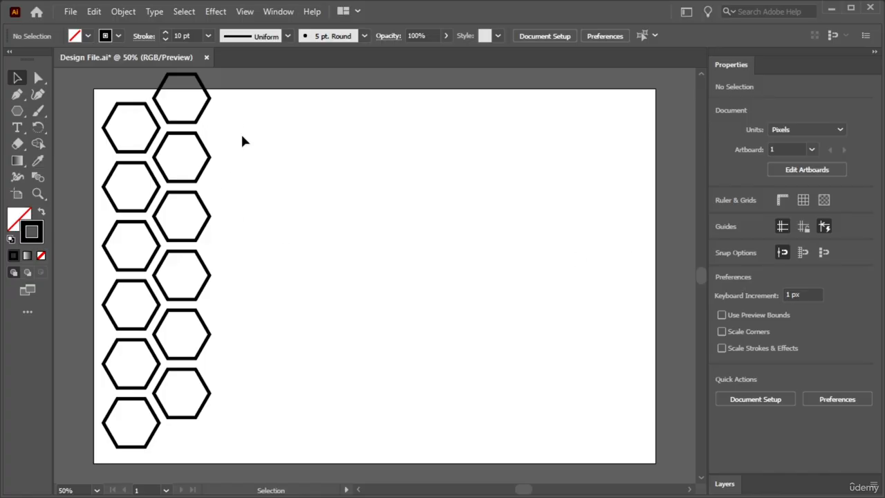
- Copy both hexagon columns about 348 px horizontally to the right and repeat that transformation four times across the artboard
{"action": "left_click_drag", "start_coordinate": [248, 97], "coordinate": [90, 453]}
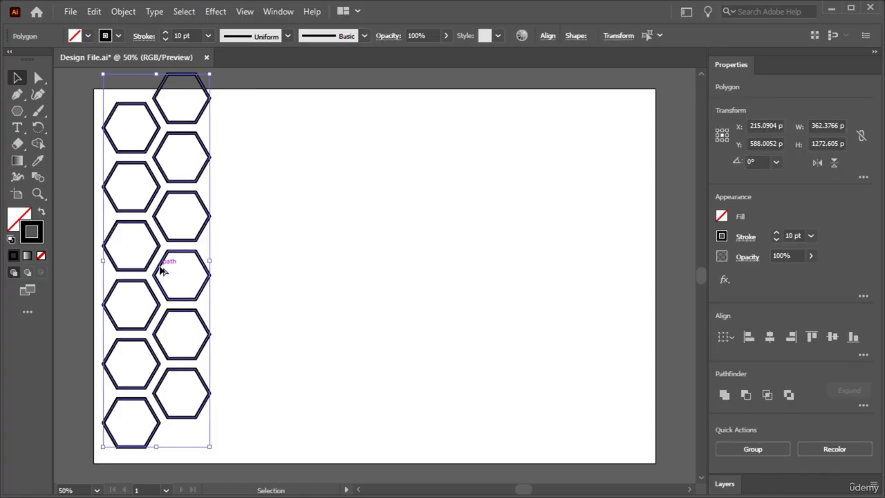
{"action": "left_click_drag", "start_coordinate": [160, 269], "coordinate": [263, 269]}
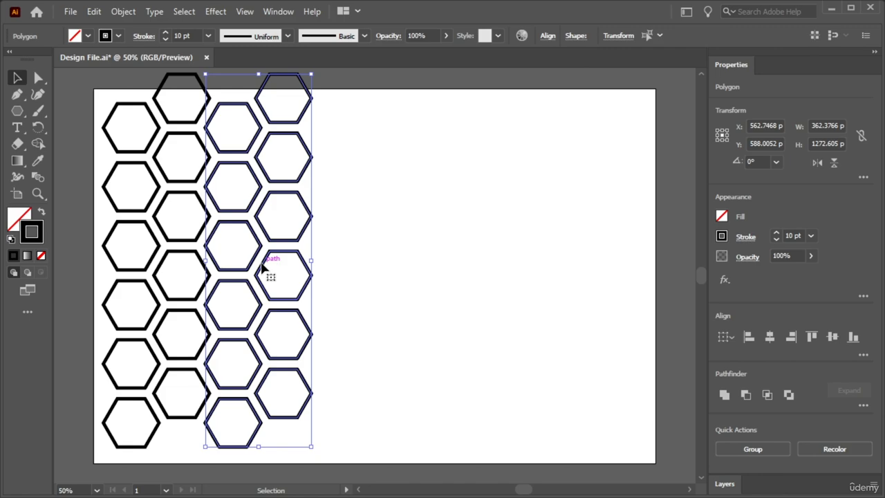
{"action": "key", "text": "a"}
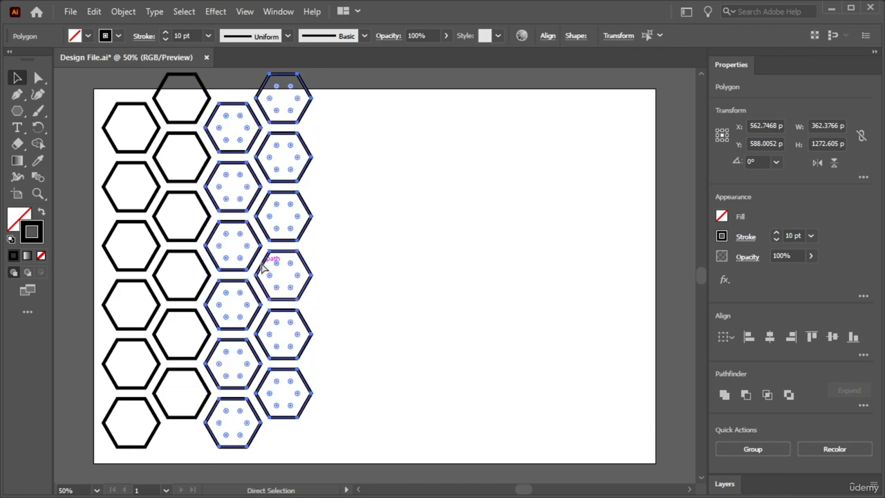
{"action": "key", "text": "ctrl+d"}
{"action": "key", "text": "ctrl+d"}
{"action": "key", "text": "ctrl+d"}
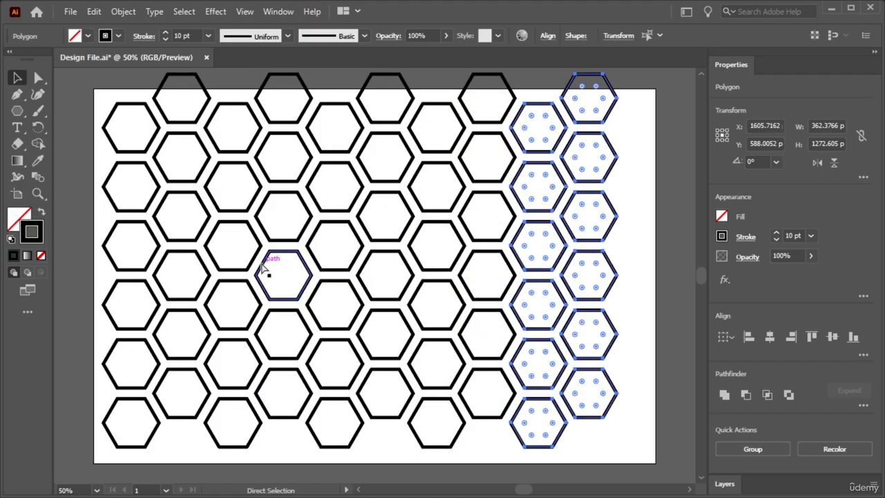
{"action": "key", "text": "ctrl+d"}
{"action": "key", "text": "v"}
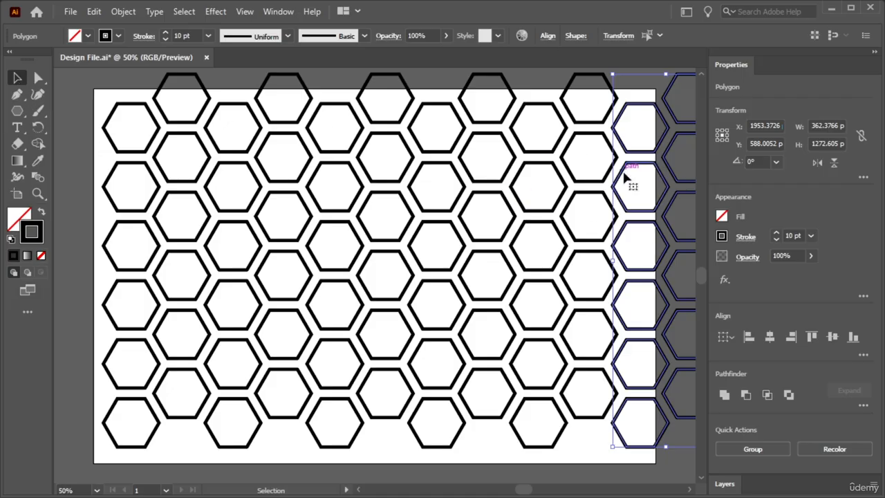
{"action": "left_click", "coordinate": [81, 179]}
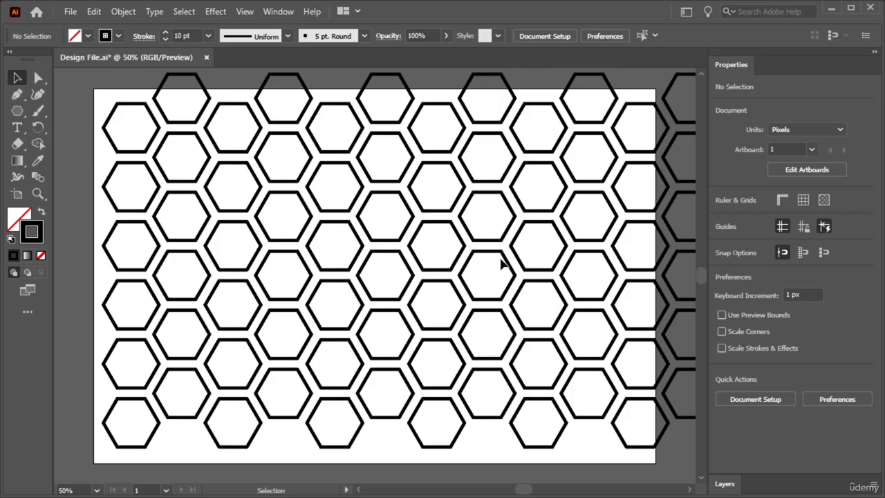
- Examine how the honeycomb covers the artboard as a whole and how evenly the hexagons are spaced up close
{"action": "key", "text": "ctrl+minus"}
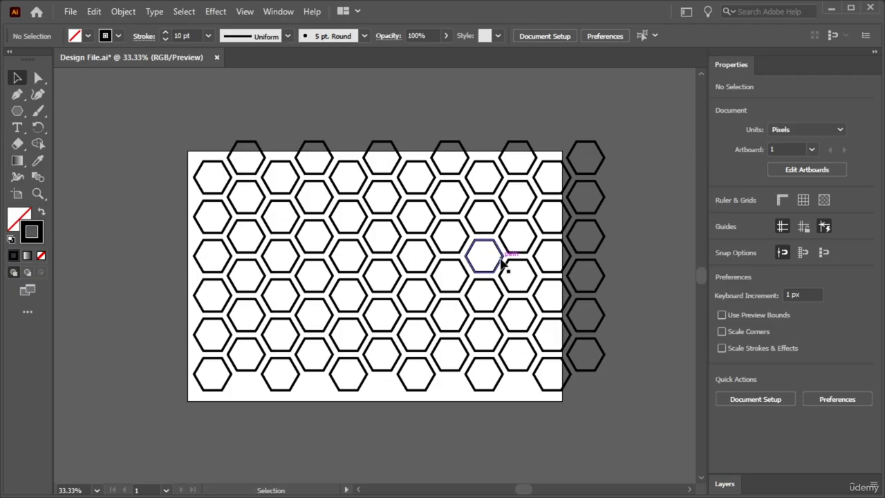
{"action": "key", "text": "ctrl+minus"}
{"action": "key", "text": "ctrl+minus"}
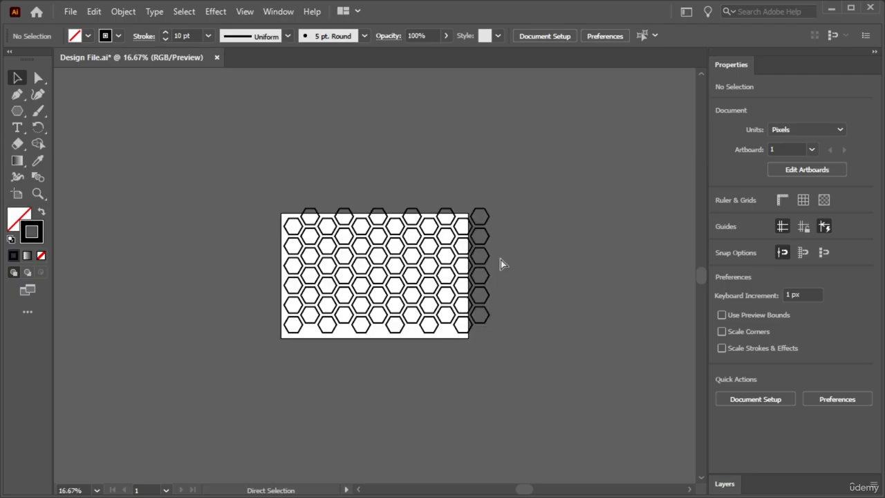
{"action": "key", "text": "ctrl+plus"}
{"action": "key", "text": "ctrl+plus"}
{"action": "key", "text": "ctrl+plus"}
{"action": "key", "text": "ctrl+plus"}
{"action": "key", "text": "ctrl+plus"}
{"action": "key", "text": "ctrl+plus"}
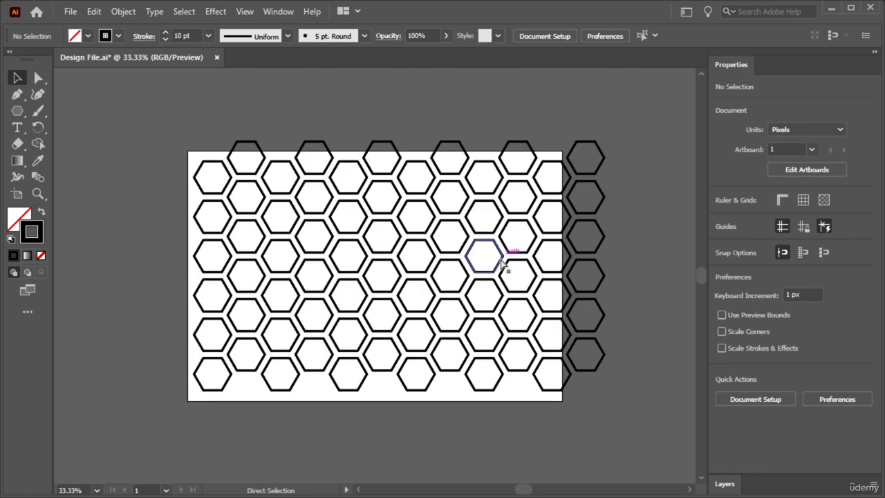
{"action": "key", "text": "ctrl+plus"}
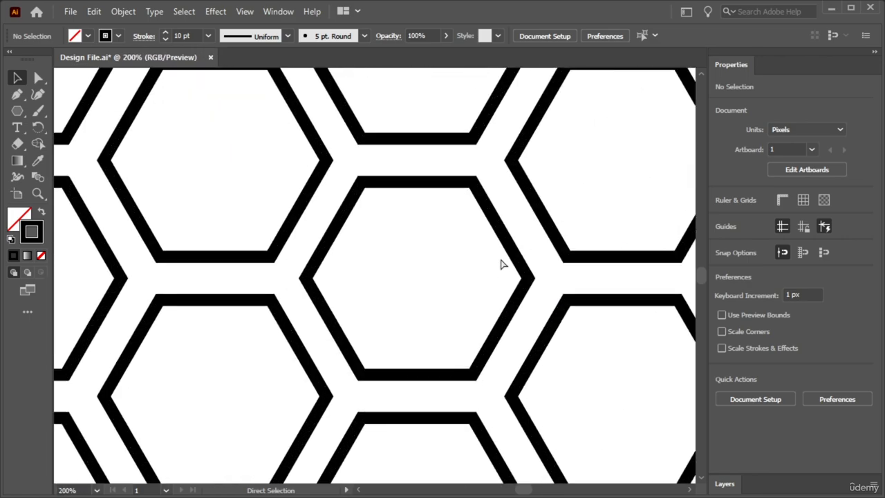
{"action": "key", "text": "ctrl+minus"}
{"action": "key", "text": "ctrl+minus"}
{"action": "key", "text": "ctrl+minus"}
{"action": "key", "text": "ctrl+minus"}
{"action": "key", "text": "ctrl+minus"}
{"action": "key", "text": "ctrl+minus"}
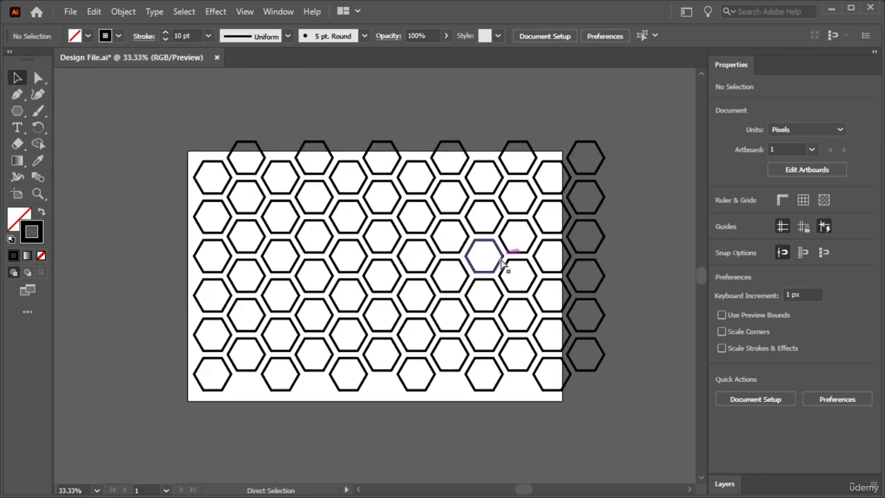
{"action": "key", "text": "ctrl+plus"}
- Scale the entire honeycomb proportionally to about 1878 × 1138 px and move it down to sit centred within the artboard
{"action": "left_click_drag", "start_coordinate": [632, 104], "coordinate": [176, 436]}
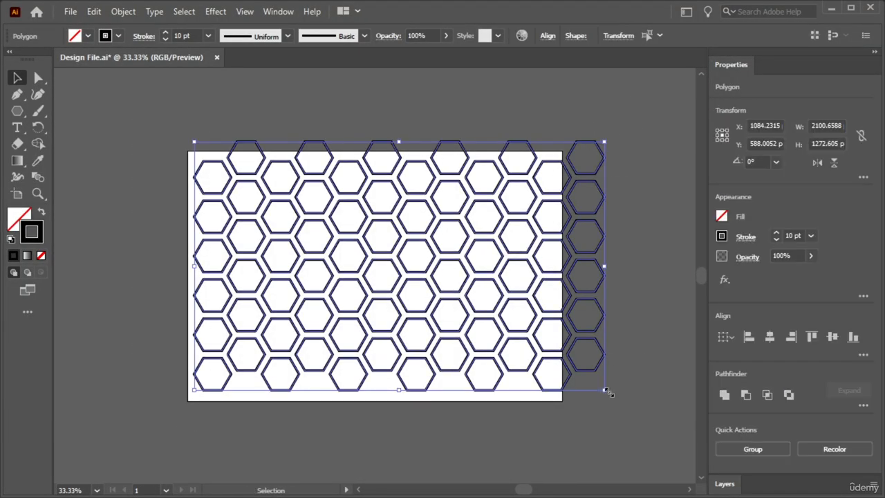
{"action": "left_click_drag", "start_coordinate": [603, 389], "coordinate": [564, 365]}
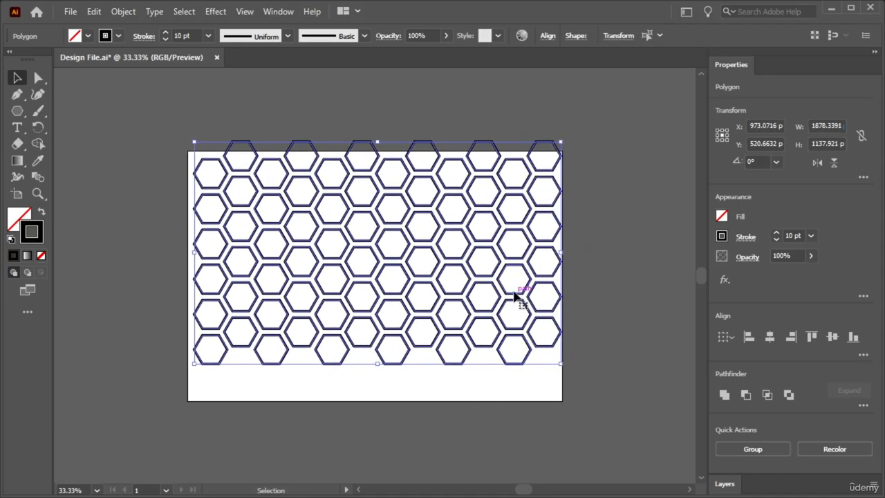
{"action": "left_click", "coordinate": [517, 293]}
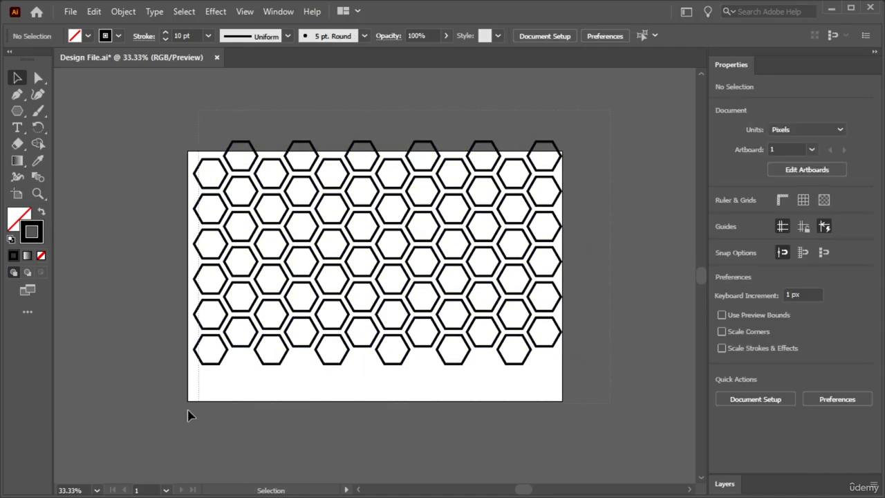
{"action": "left_click_drag", "start_coordinate": [187, 410], "coordinate": [364, 310]}
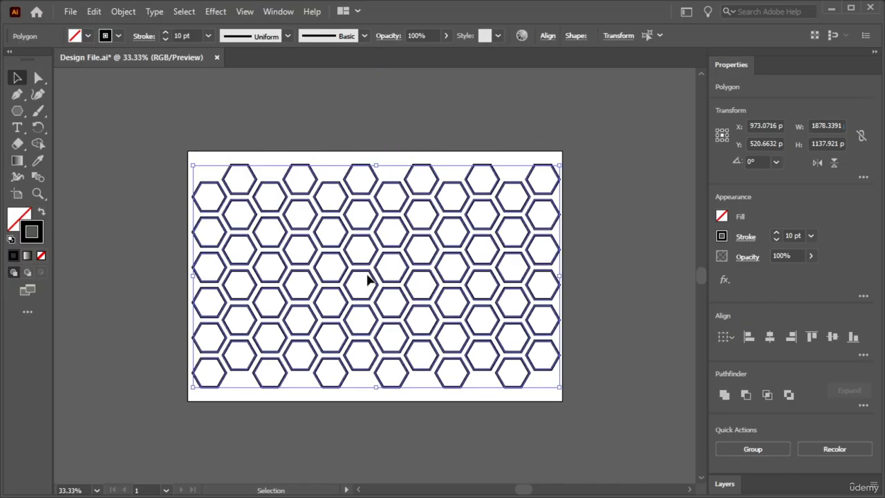
{"action": "left_click", "coordinate": [394, 162]}
{"action": "key", "text": "ctrl+0"}
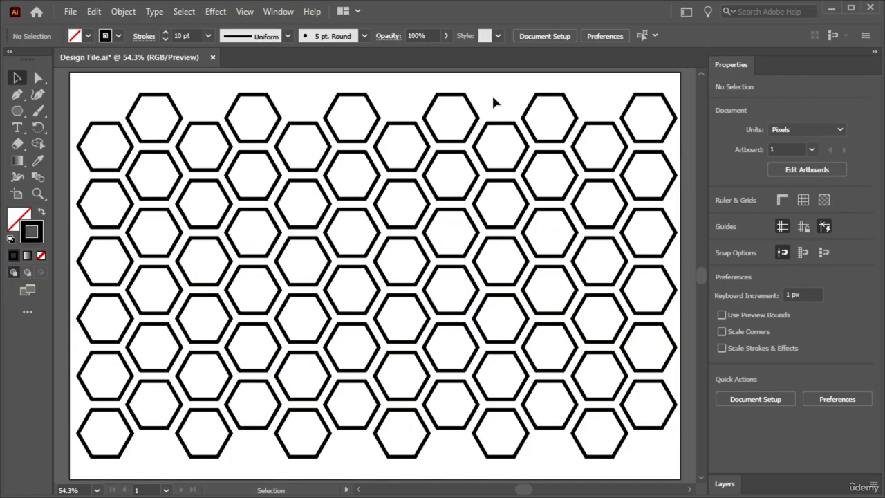
- Select six scattered hexagons across the honeycomb and swap their fill and stroke so they become solid black with no outline
{"action": "left_click", "coordinate": [528, 173]}
{"action": "left_click", "coordinate": [385, 202]}
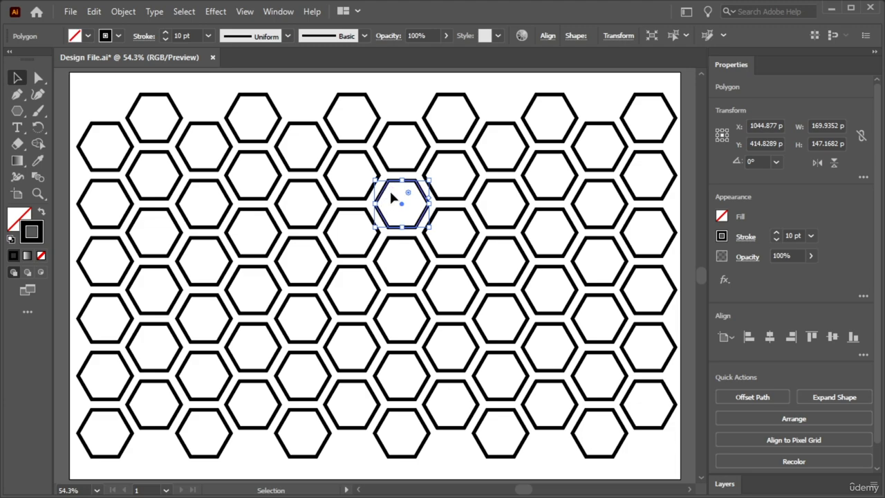
{"action": "left_click", "coordinate": [528, 173], "text": "shift"}
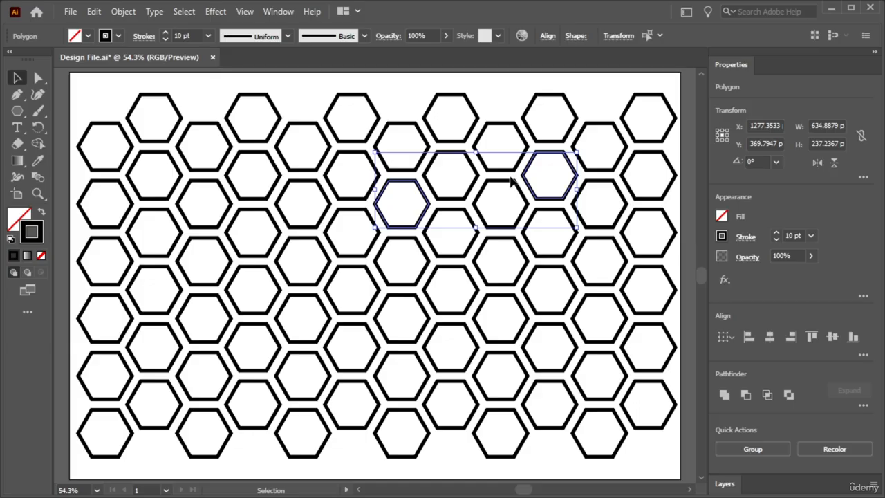
{"action": "left_click", "coordinate": [514, 309], "text": "shift"}
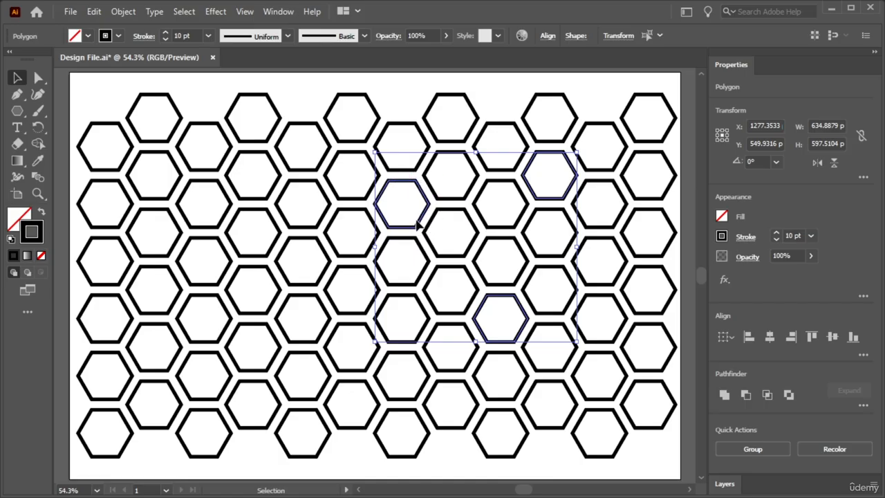
{"action": "left_click", "coordinate": [278, 182], "text": "shift"}
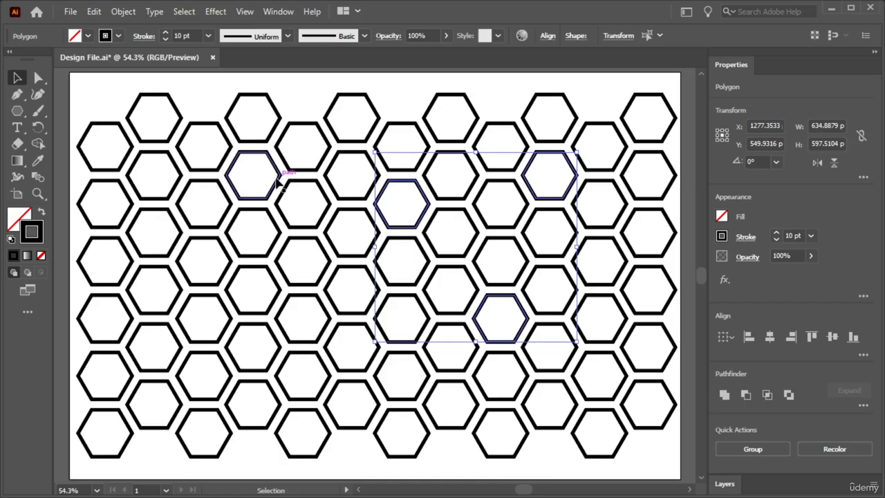
{"action": "left_click", "coordinate": [209, 340], "text": "shift"}
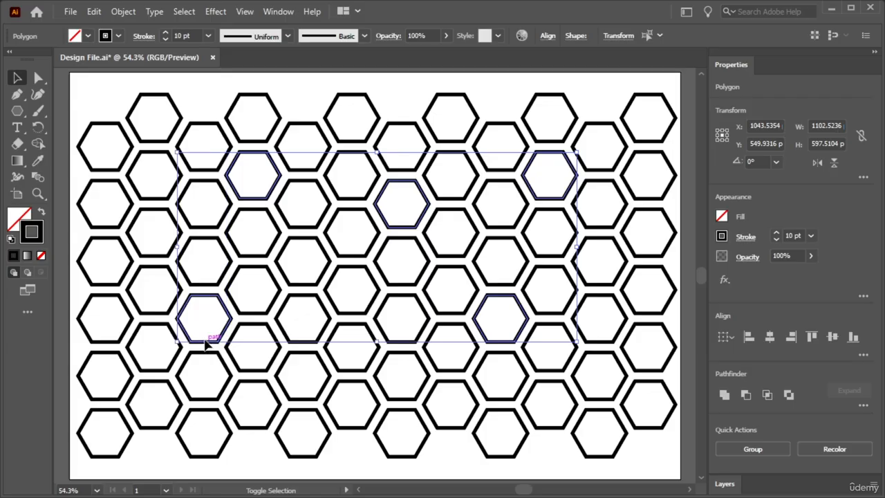
{"action": "left_click", "coordinate": [397, 400], "text": "shift"}
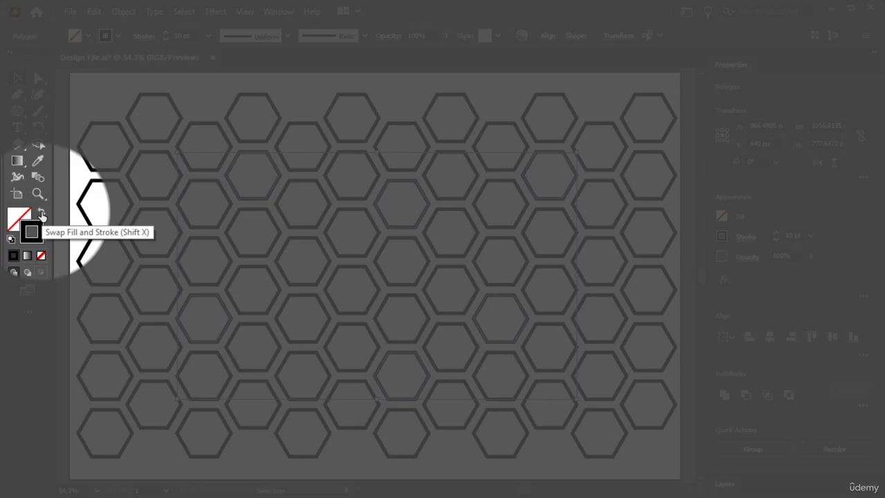
{"action": "left_click", "coordinate": [42, 214]}
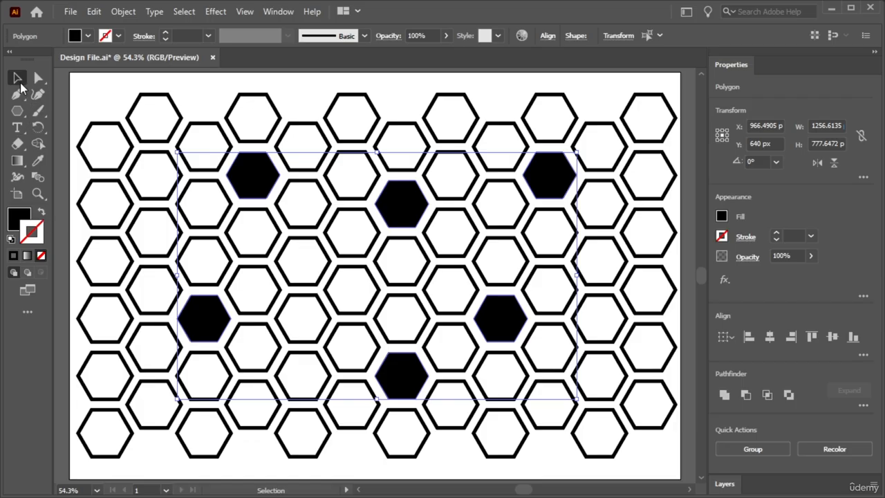
{"action": "left_click", "coordinate": [308, 82]}
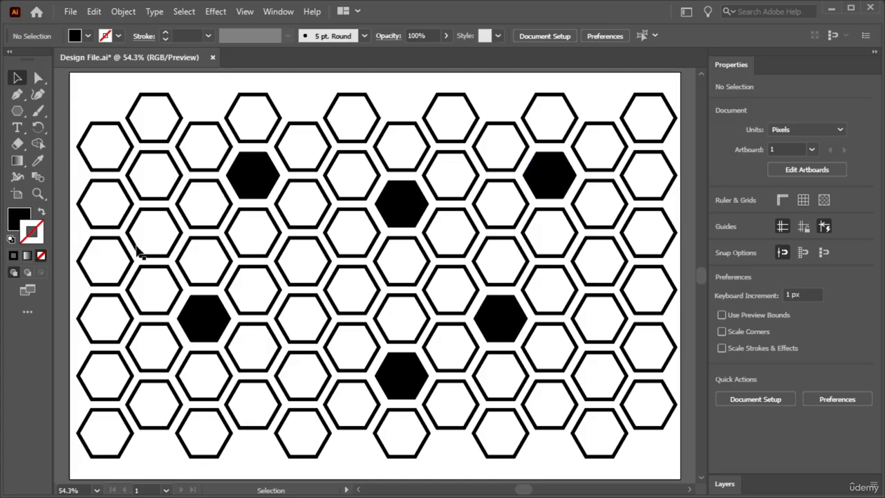
- Delete five scattered outlined hexagons, including one in the top row, to leave gaps in the honeycomb
{"action": "left_click", "coordinate": [178, 237]}
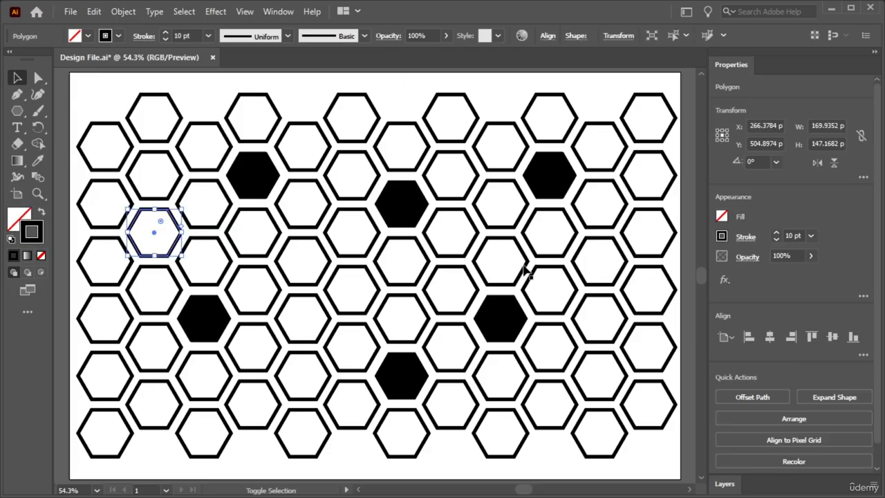
{"action": "left_click", "coordinate": [571, 243], "text": "shift"}
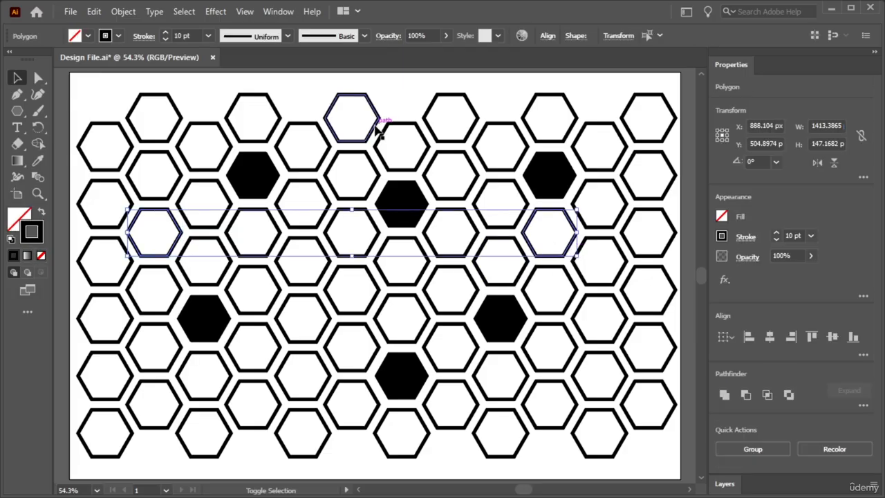
{"action": "left_click", "coordinate": [375, 123], "text": "shift"}
{"action": "left_click", "coordinate": [319, 370], "text": "shift"}
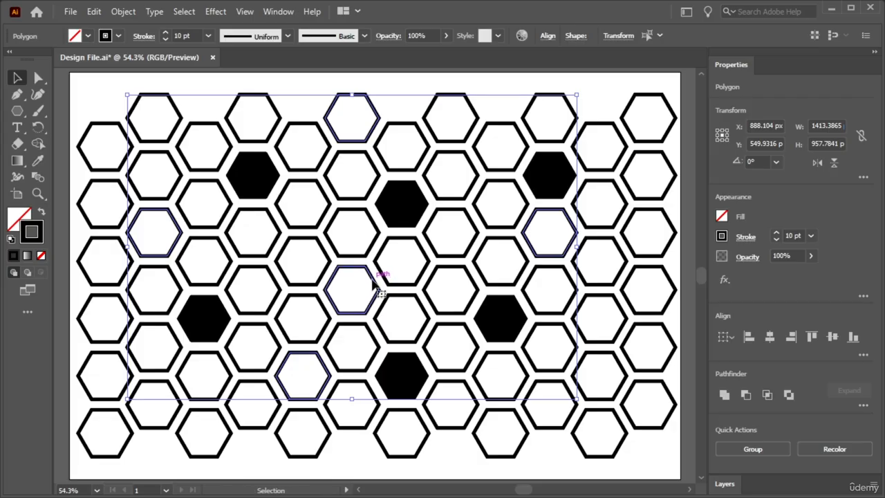
{"action": "key", "text": "Delete"}
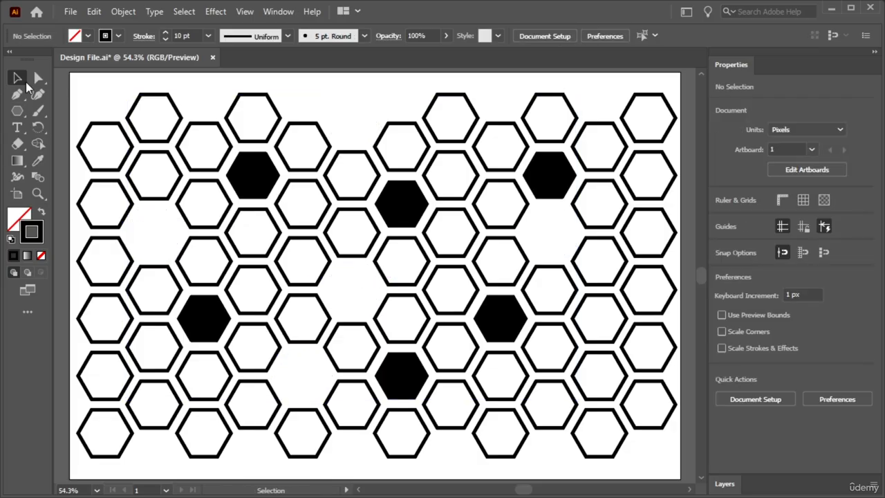